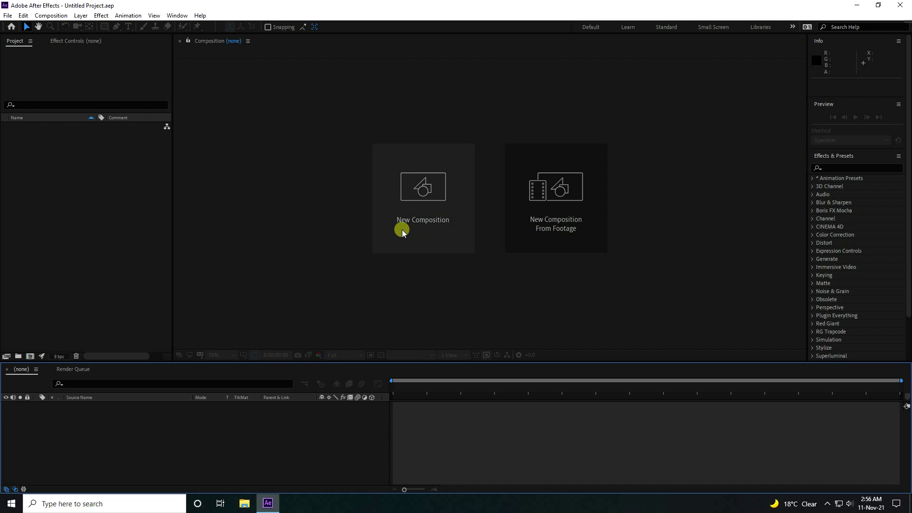
Create the 1920×1080 black Comp 1 and add a solid layer named Particles.
{"action": "left_click", "coordinate": [439, 225]}
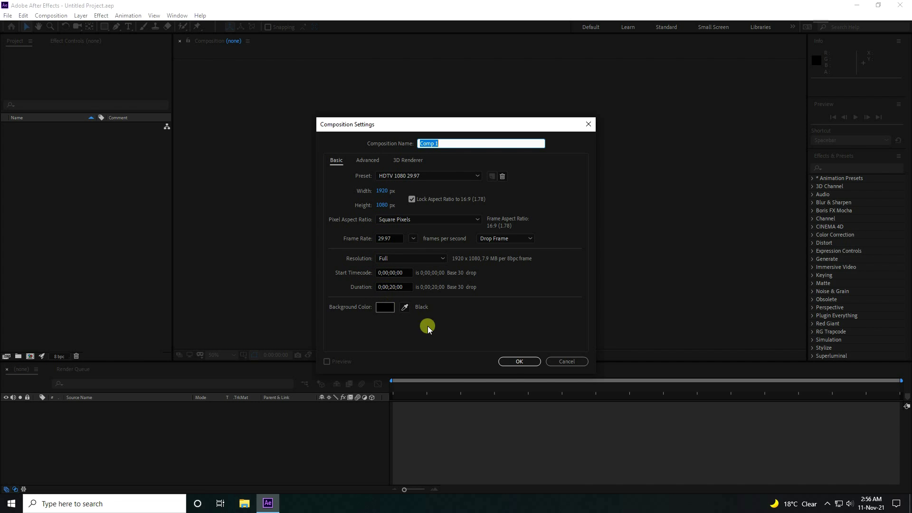
{"action": "left_click", "coordinate": [512, 363]}
{"action": "right_click", "coordinate": [184, 438]}
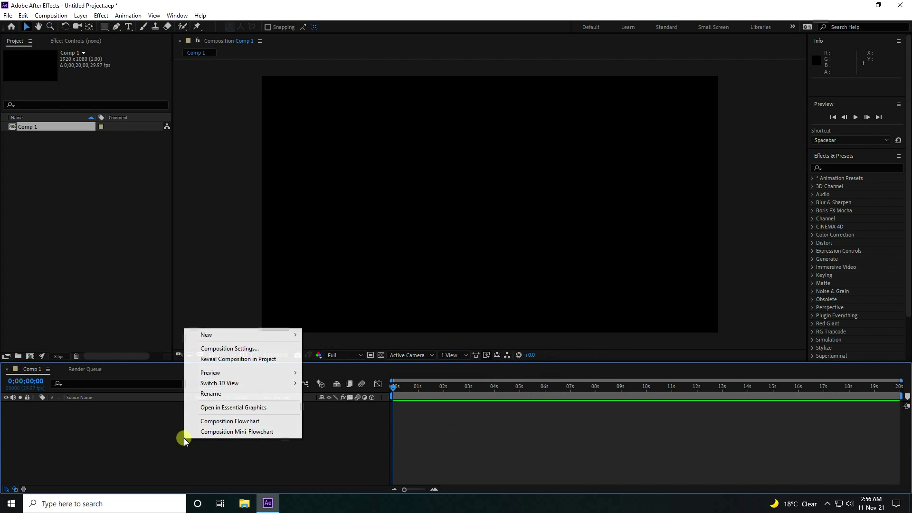
{"action": "mouse_move", "coordinate": [221, 336]}
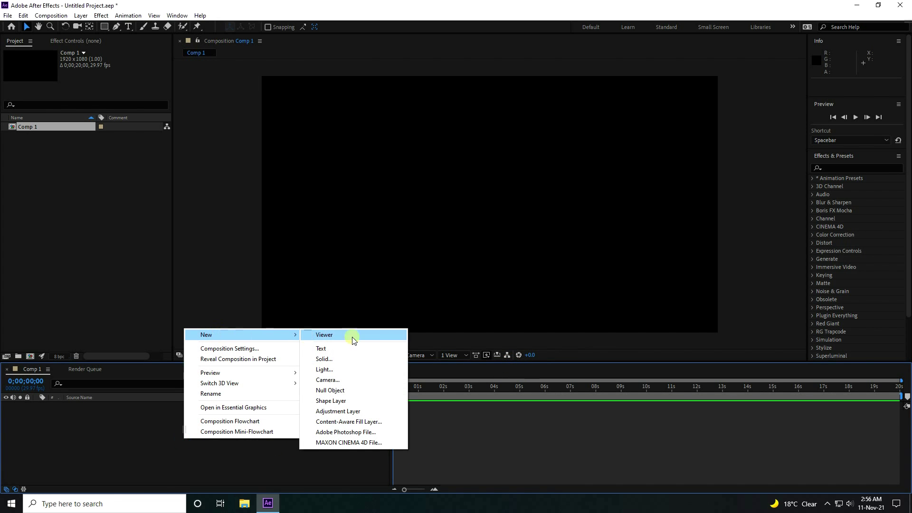
{"action": "left_click", "coordinate": [324, 359]}
{"action": "type", "text": "Particles"}
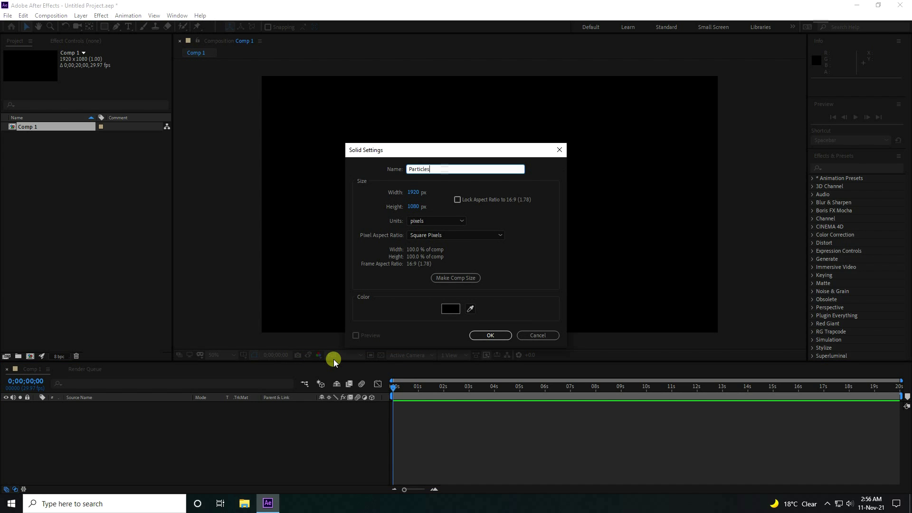
{"action": "left_click", "coordinate": [481, 337]}
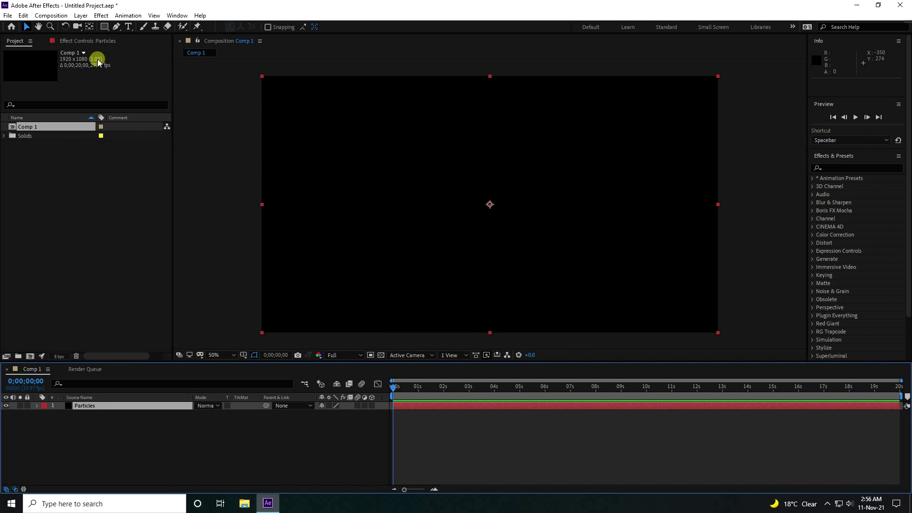
Apply the RG Trapcode Particular effect to the Particles solid.
{"action": "left_click", "coordinate": [101, 17]}
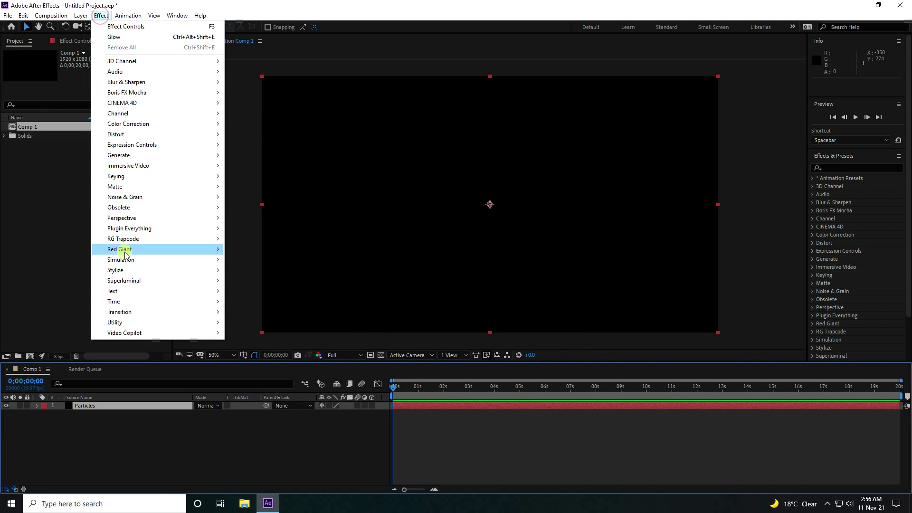
{"action": "mouse_move", "coordinate": [221, 240]}
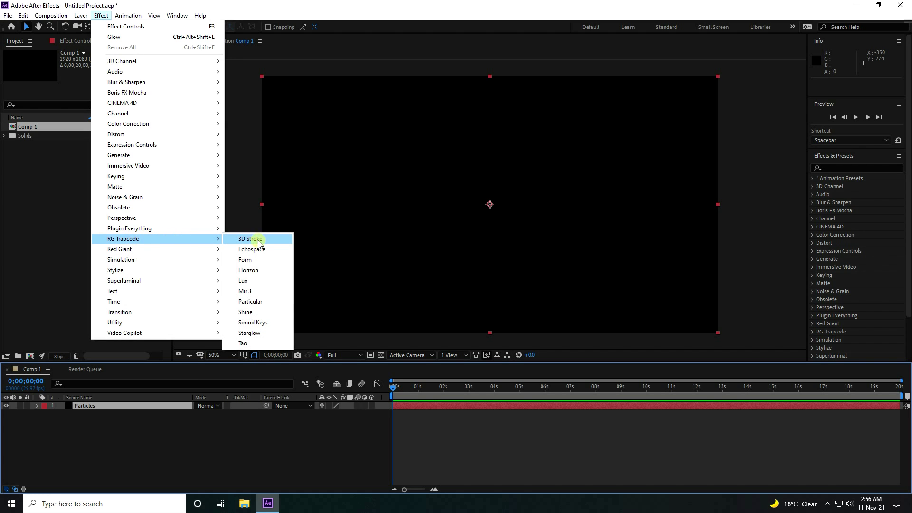
{"action": "left_click", "coordinate": [270, 304]}
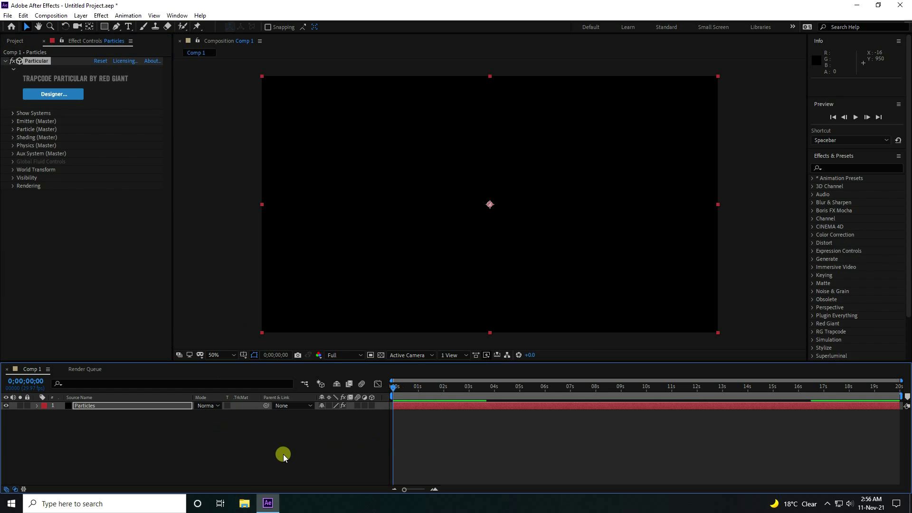
Set the Emitter (Master) Particles/sec to 200.
{"action": "key", "text": "space"}
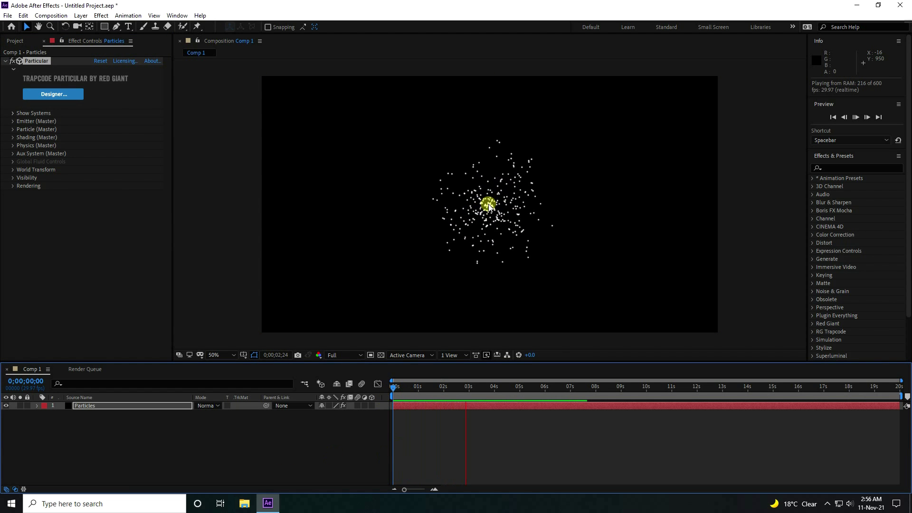
{"action": "left_click", "coordinate": [507, 228]}
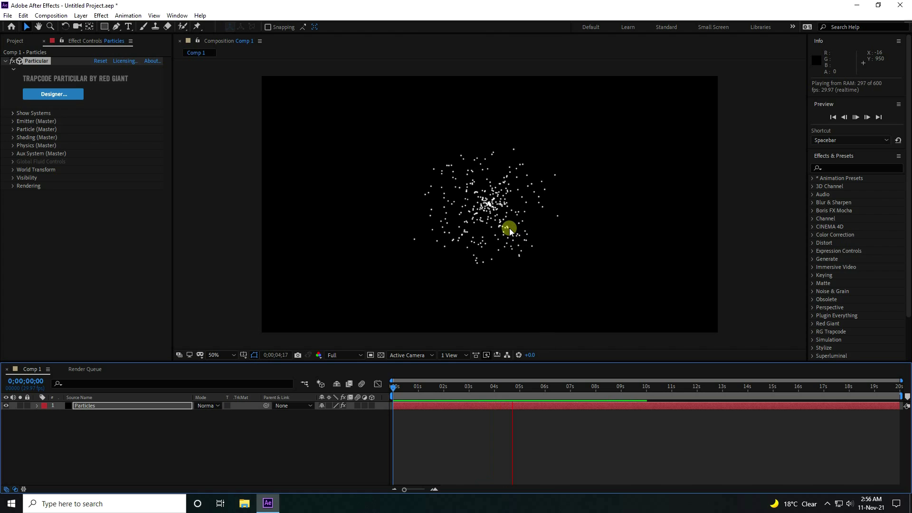
{"action": "left_click", "coordinate": [12, 121]}
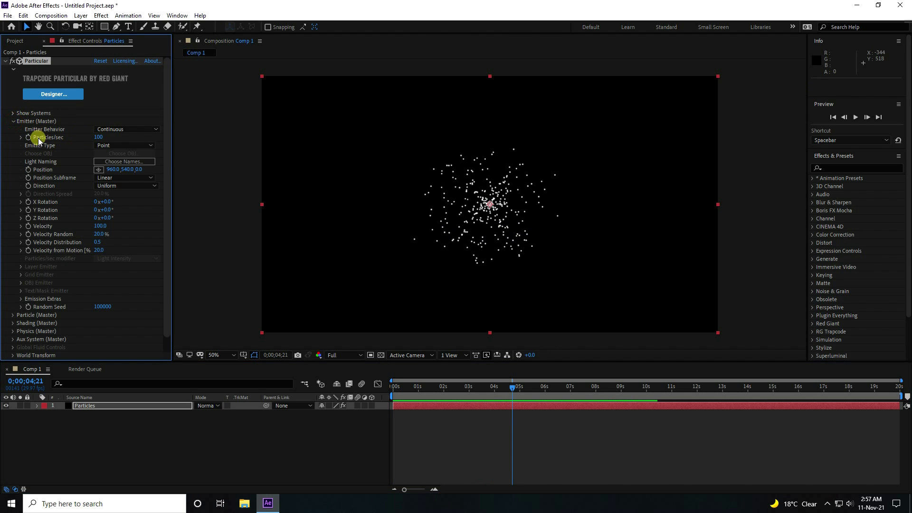
{"action": "left_click", "coordinate": [103, 136]}
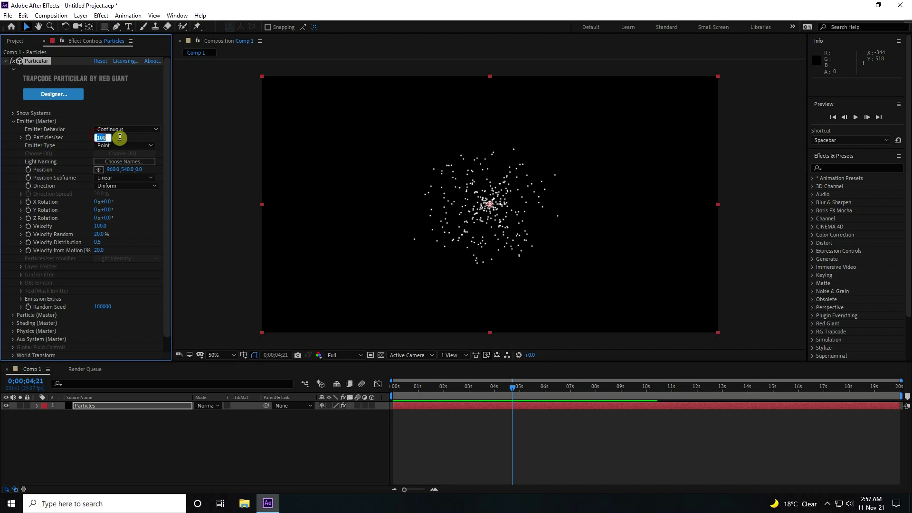
{"action": "type", "text": "200"}
{"action": "left_click", "coordinate": [120, 142]}
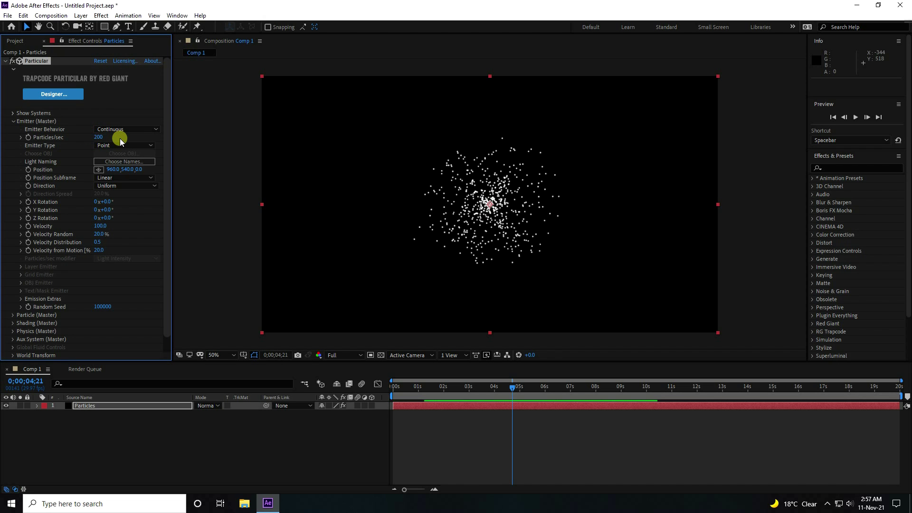
Change the Emitter Type to Sphere and preview it from the start.
{"action": "left_click", "coordinate": [105, 149]}
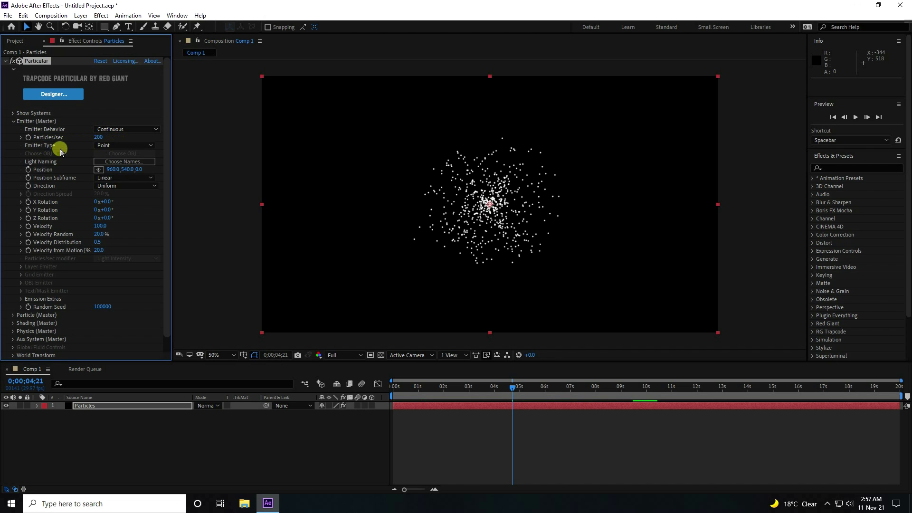
{"action": "left_click", "coordinate": [99, 146]}
{"action": "left_click", "coordinate": [119, 177]}
{"action": "left_click", "coordinate": [410, 386]}
{"action": "key", "text": "space"}
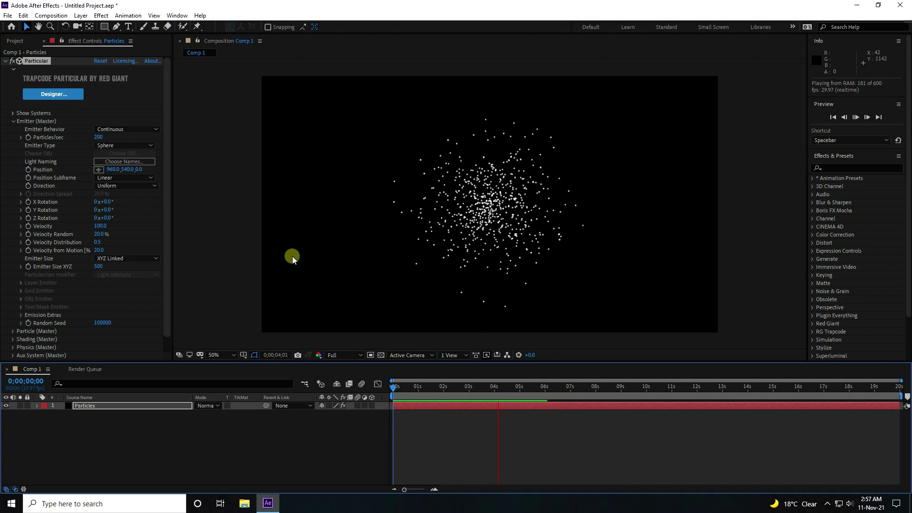
{"action": "key", "text": "space"}
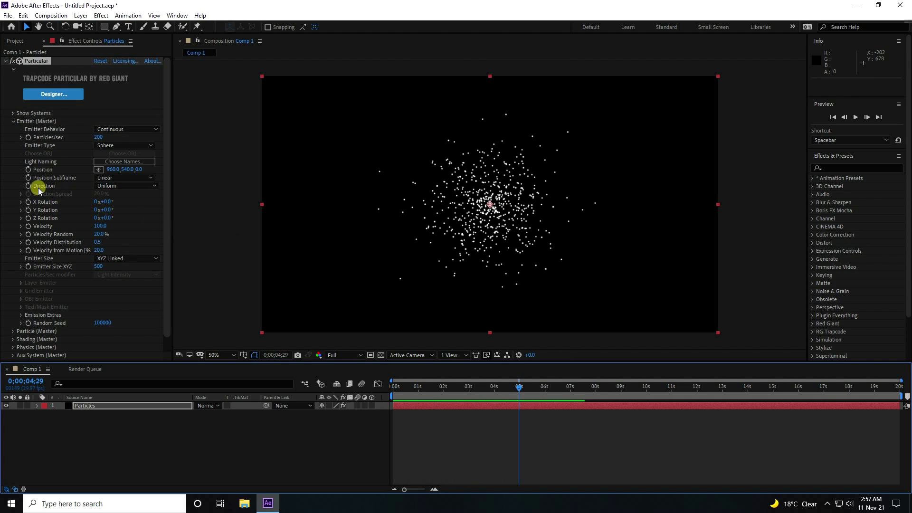
Set the emitter Direction to Outwards.
{"action": "left_click", "coordinate": [117, 186]}
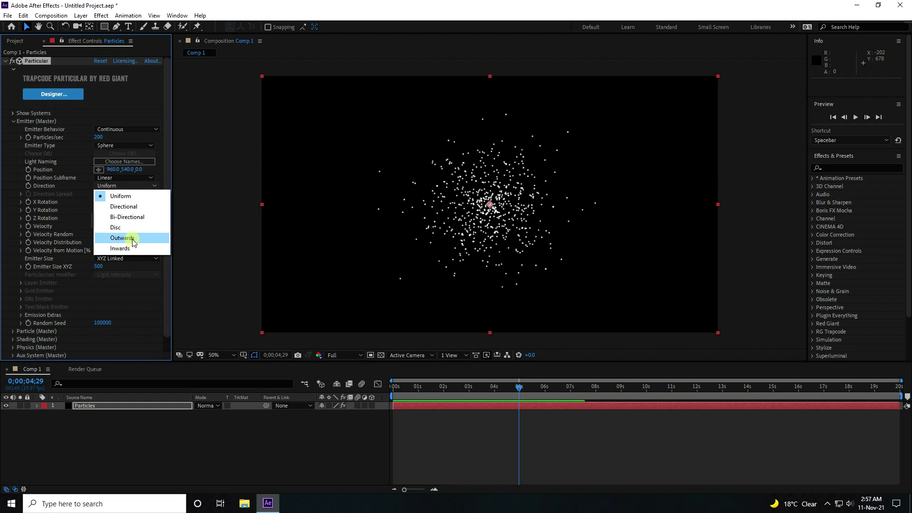
{"action": "left_click", "coordinate": [133, 242]}
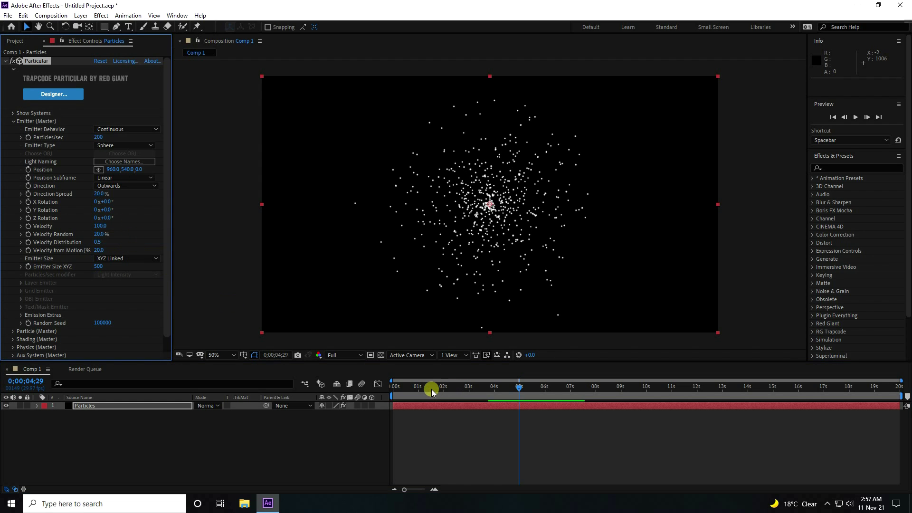
{"action": "left_click", "coordinate": [394, 387]}
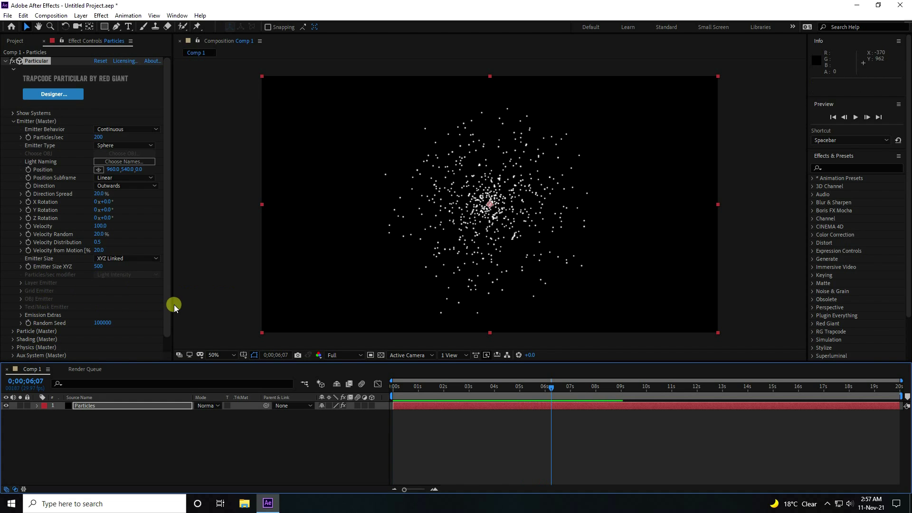
{"action": "left_click_drag", "start_coordinate": [168, 303], "coordinate": [165, 317]}
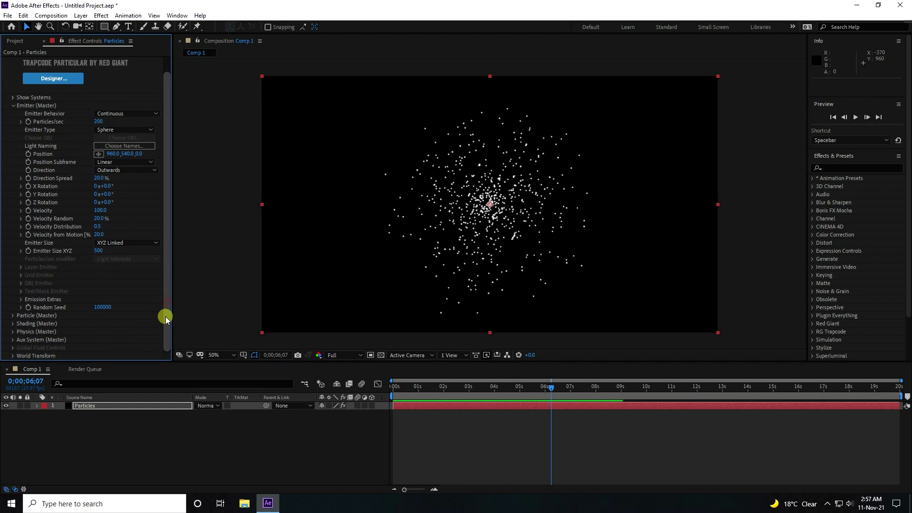
Set Emission Extras Pre Run to 100% and preview from the start.
{"action": "left_click", "coordinate": [20, 298]}
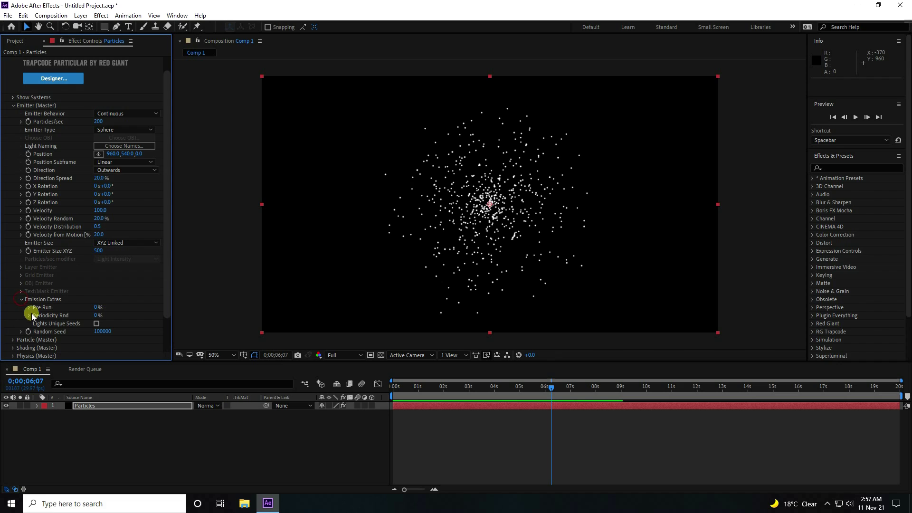
{"action": "left_click", "coordinate": [96, 308]}
{"action": "key", "text": "Return"}
{"action": "left_click", "coordinate": [396, 388]}
{"action": "key", "text": "space"}
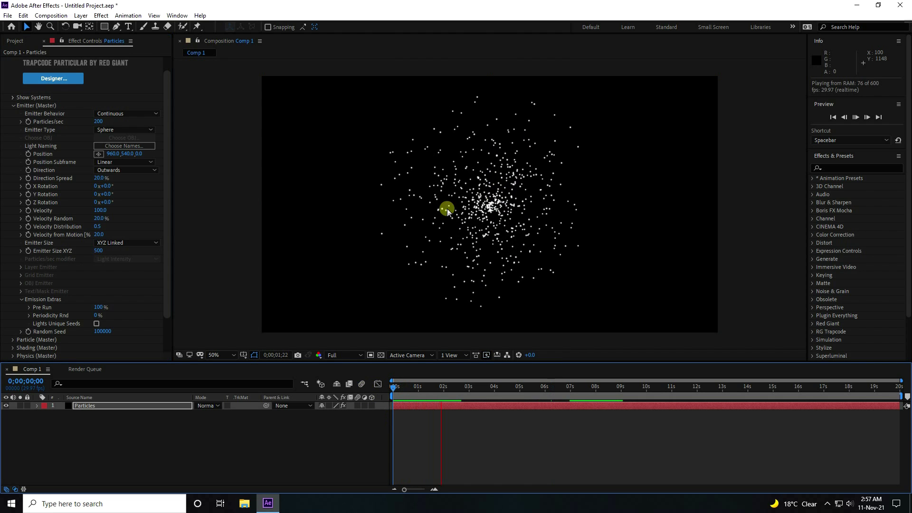
{"action": "key", "text": "space"}
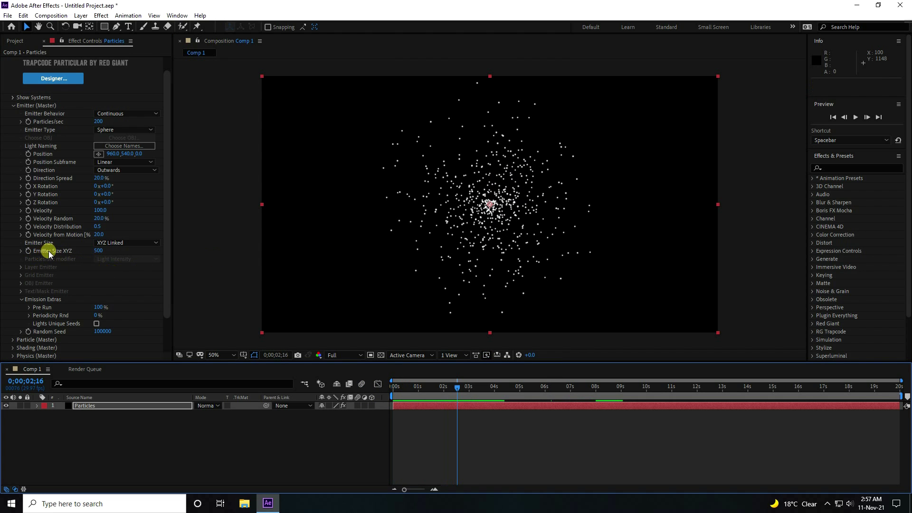
Set Emitter Size XYZ to 800, preview, and collapse the Emitter group.
{"action": "left_click", "coordinate": [99, 251]}
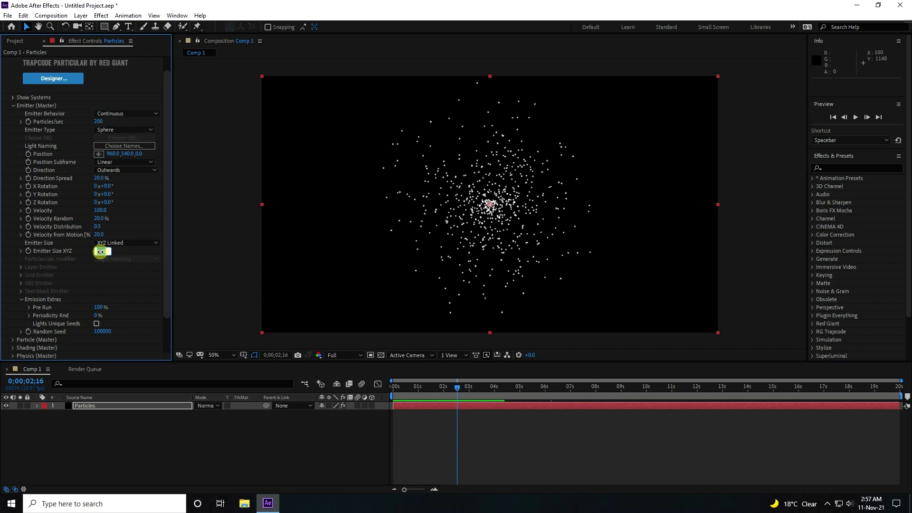
{"action": "type", "text": "800"}
{"action": "key", "text": "Return"}
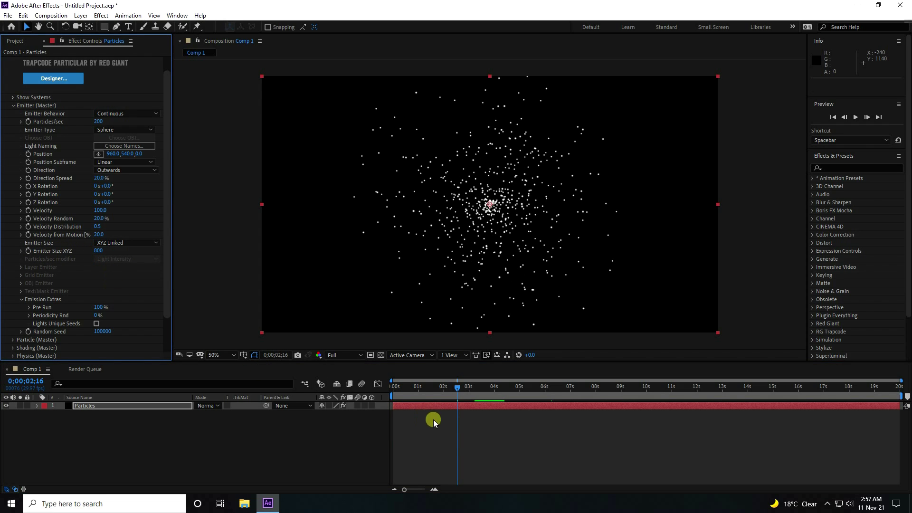
{"action": "left_click_drag", "start_coordinate": [457, 386], "coordinate": [358, 426]}
{"action": "key", "text": "space"}
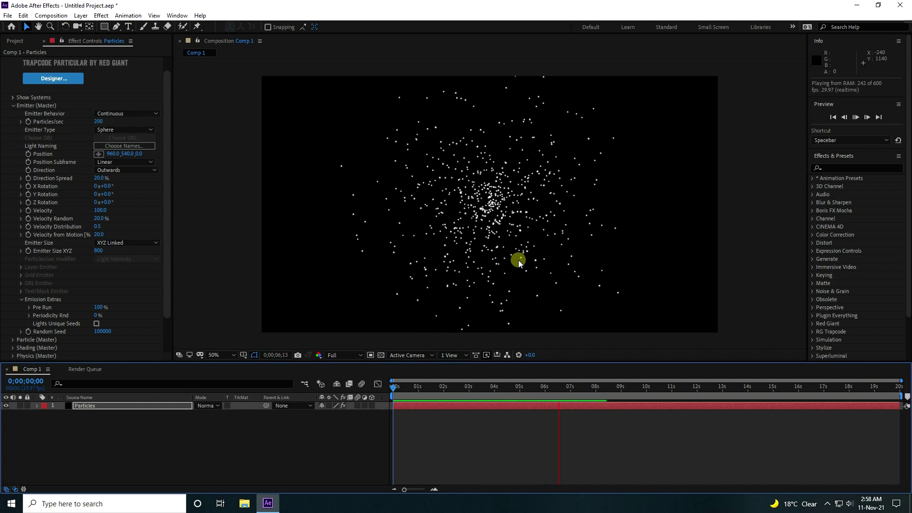
{"action": "key", "text": "space"}
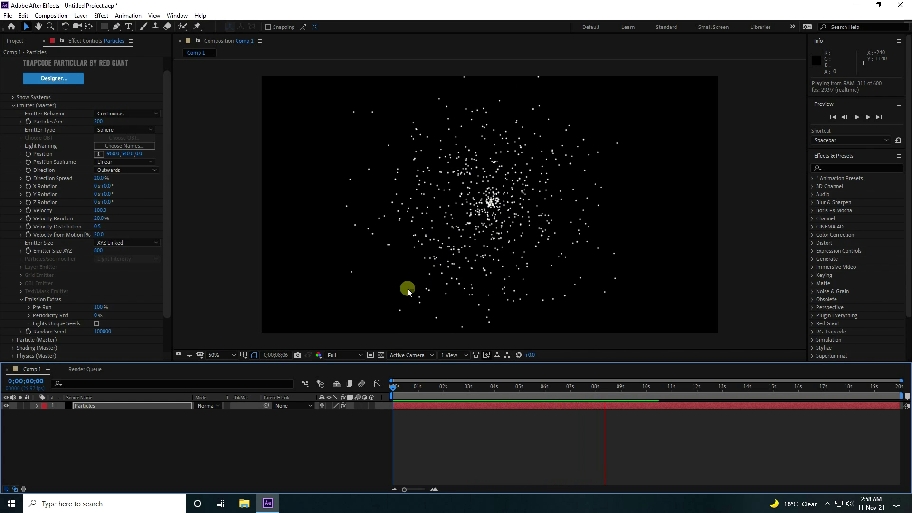
{"action": "left_click", "coordinate": [14, 106]}
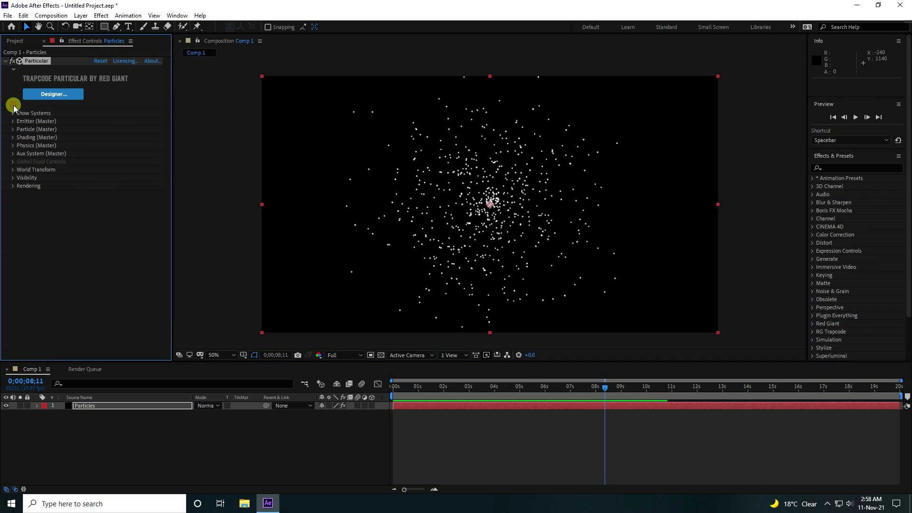
Set the Aux System Emit mode to Continuously and preview the trails.
{"action": "left_click", "coordinate": [12, 153]}
{"action": "left_click", "coordinate": [119, 138]}
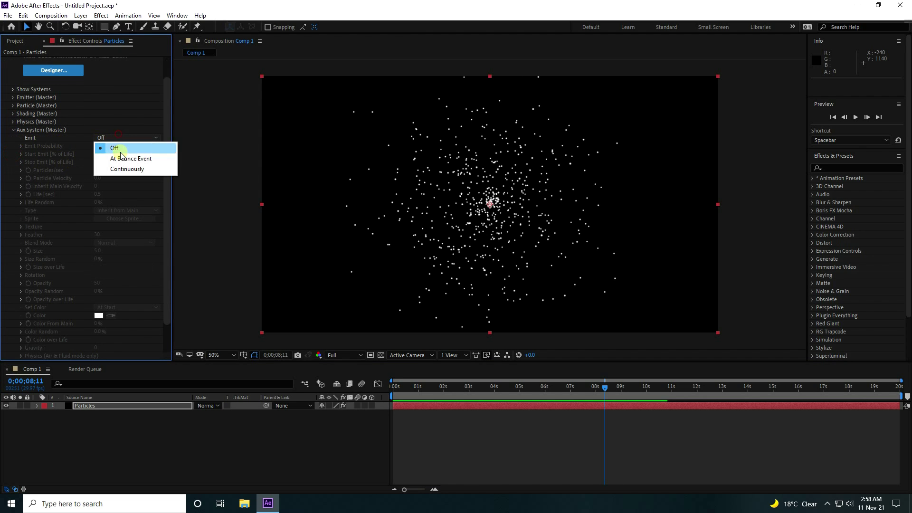
{"action": "left_click", "coordinate": [136, 170]}
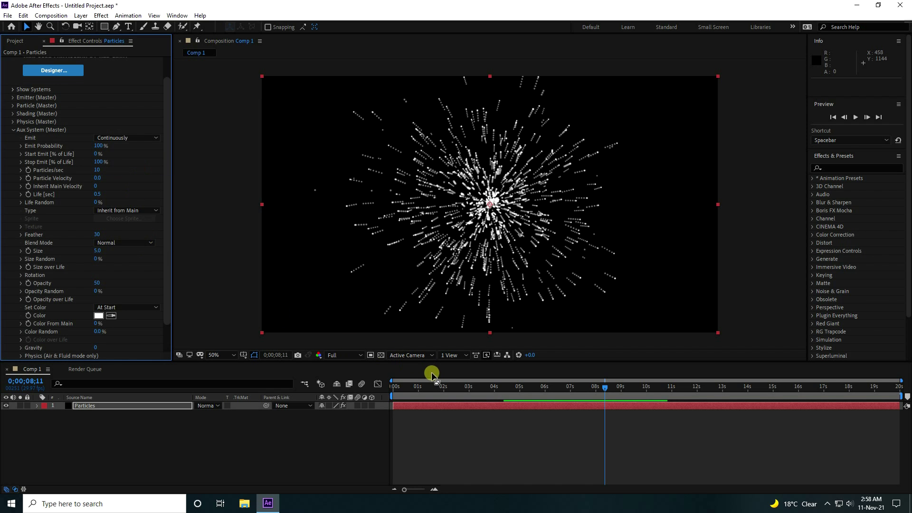
{"action": "left_click", "coordinate": [405, 386]}
{"action": "key", "text": "space"}
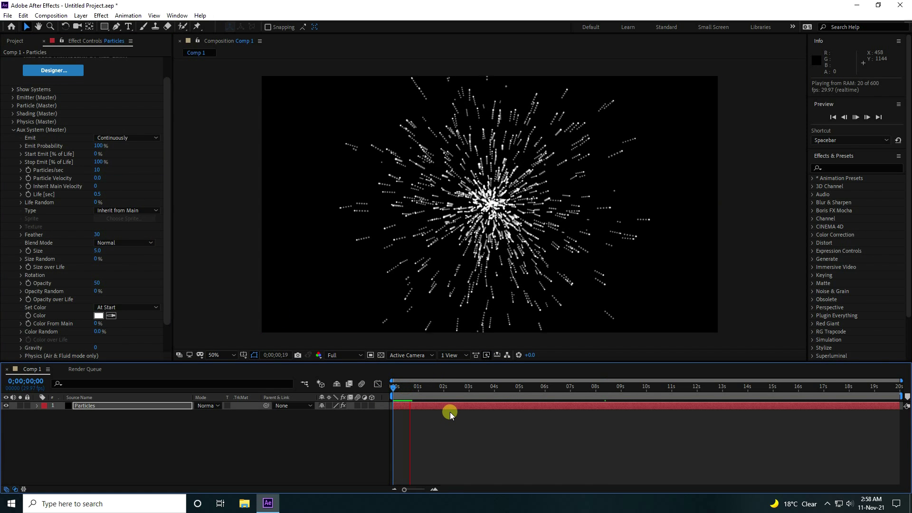
{"action": "key", "text": "space"}
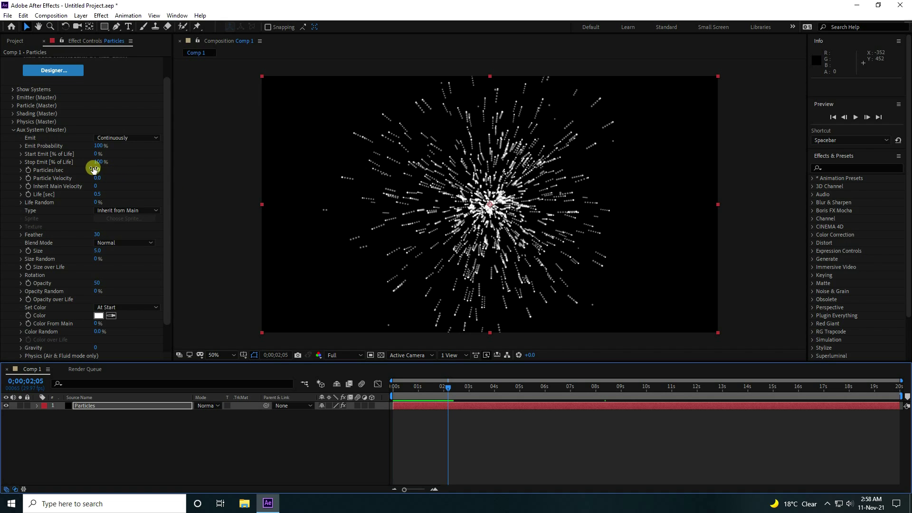
Set aux Particles/sec to 200 and preview the denser trails.
{"action": "left_click", "coordinate": [97, 170]}
{"action": "type", "text": "20"}
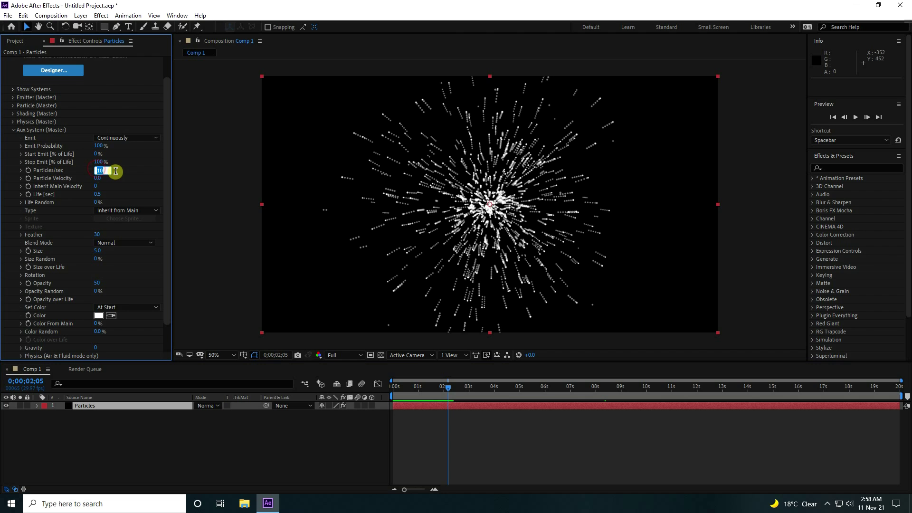
{"action": "type", "text": "0"}
{"action": "key", "text": "Return"}
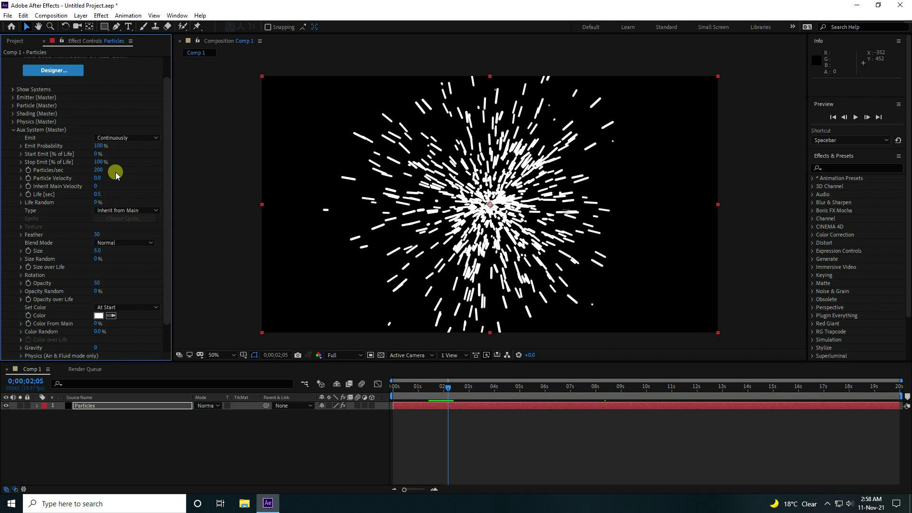
{"action": "left_click_drag", "start_coordinate": [448, 386], "coordinate": [379, 409]}
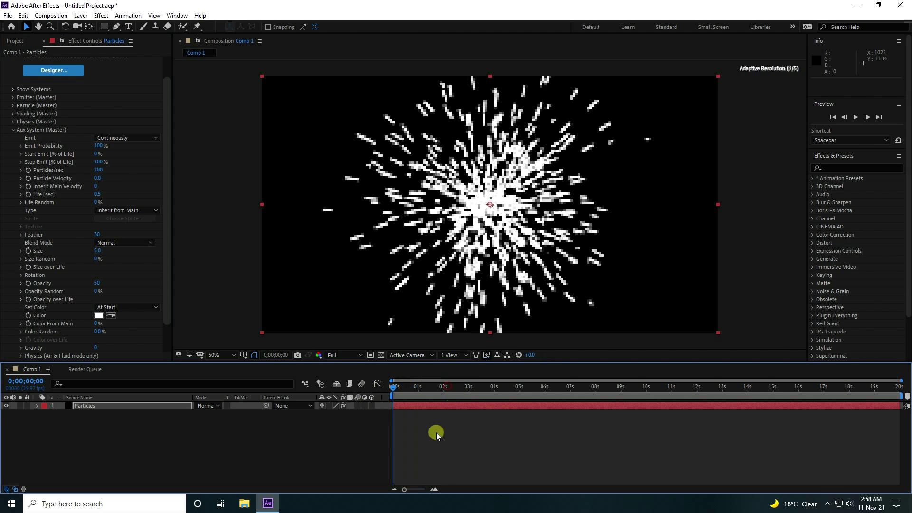
{"action": "key", "text": "space"}
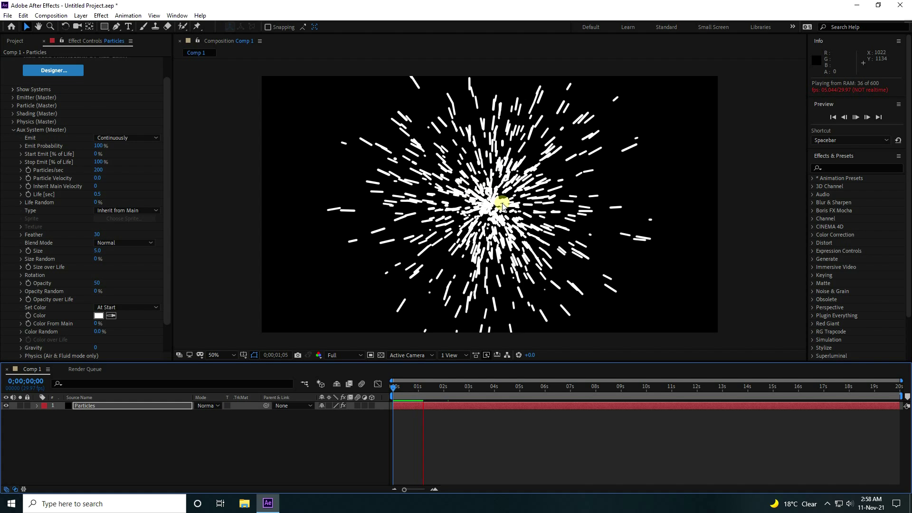
{"action": "left_click", "coordinate": [482, 210]}
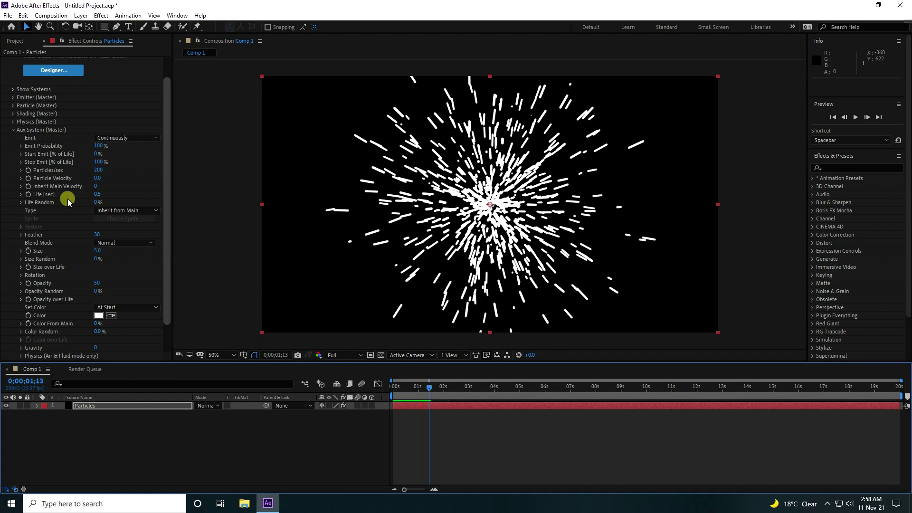
Set the aux Life [sec] to 3.
{"action": "left_click", "coordinate": [99, 194]}
{"action": "type", "text": "3"}
{"action": "key", "text": "Return"}
{"action": "left_click_drag", "start_coordinate": [436, 393], "coordinate": [404, 390]}
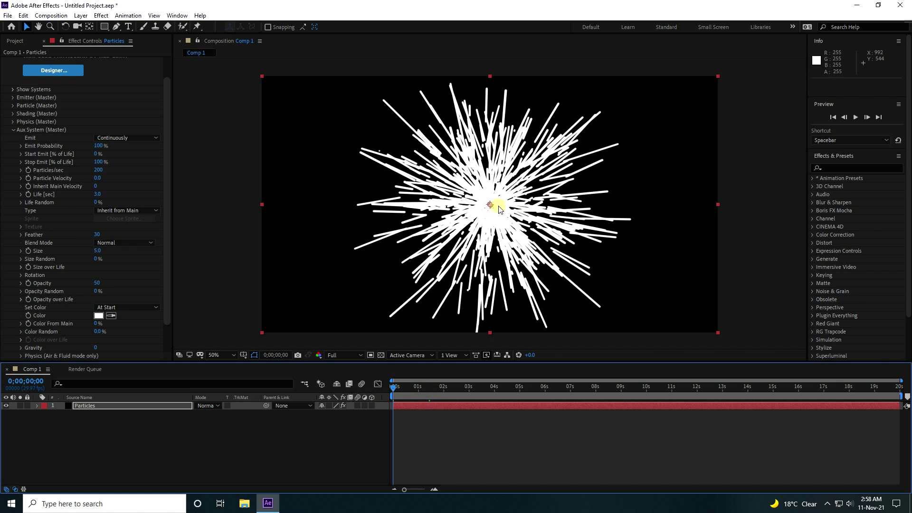
Set the aux Feather to 0 and aux Size from 5 to 3.
{"action": "key", "text": "space"}
{"action": "left_click", "coordinate": [97, 234]}
{"action": "type", "text": "0"}
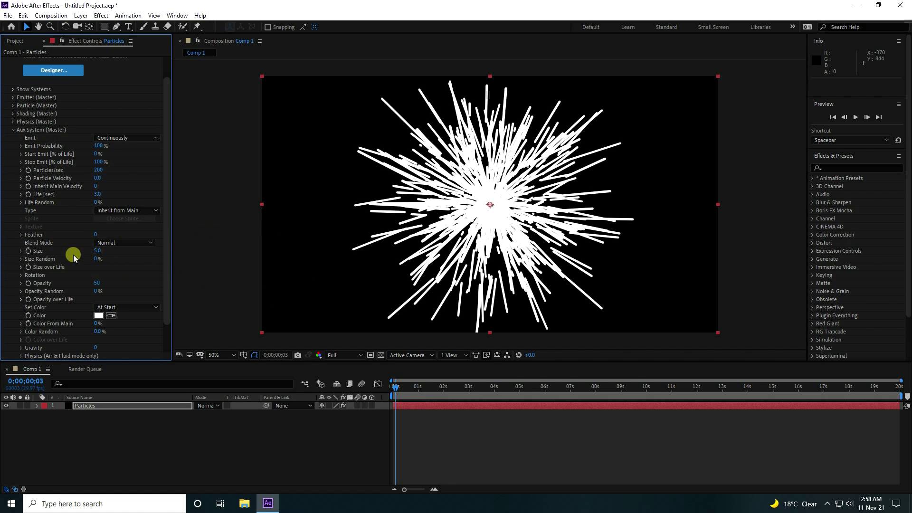
{"action": "left_click", "coordinate": [98, 251]}
{"action": "type", "text": "3"}
{"action": "key", "text": "Return"}
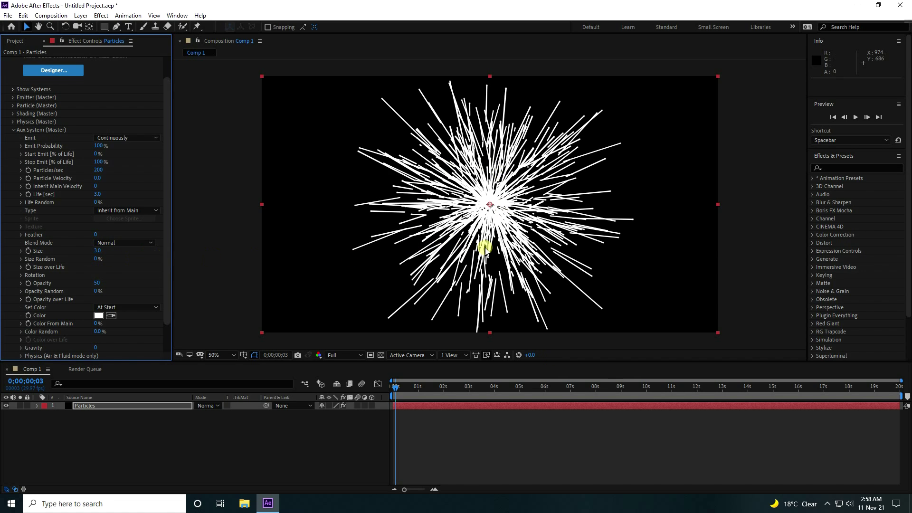
{"action": "key", "text": "slash"}
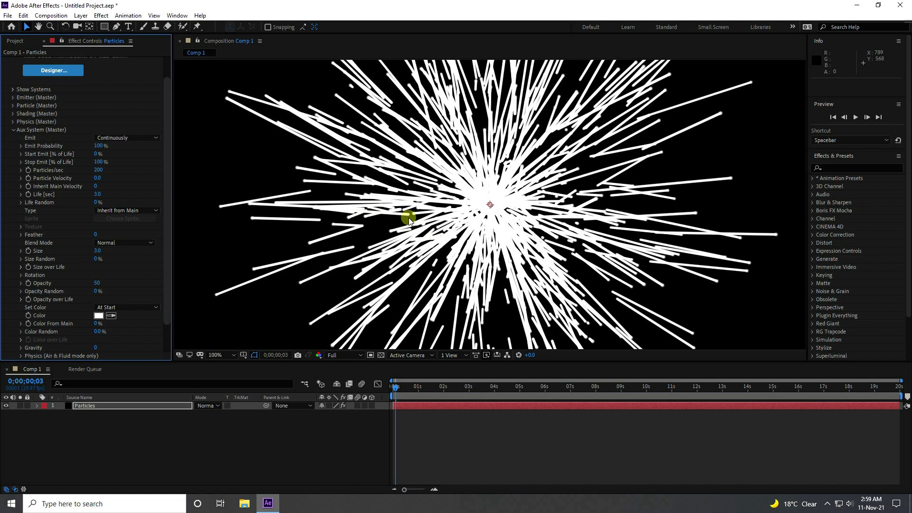
{"action": "key", "text": "comma"}
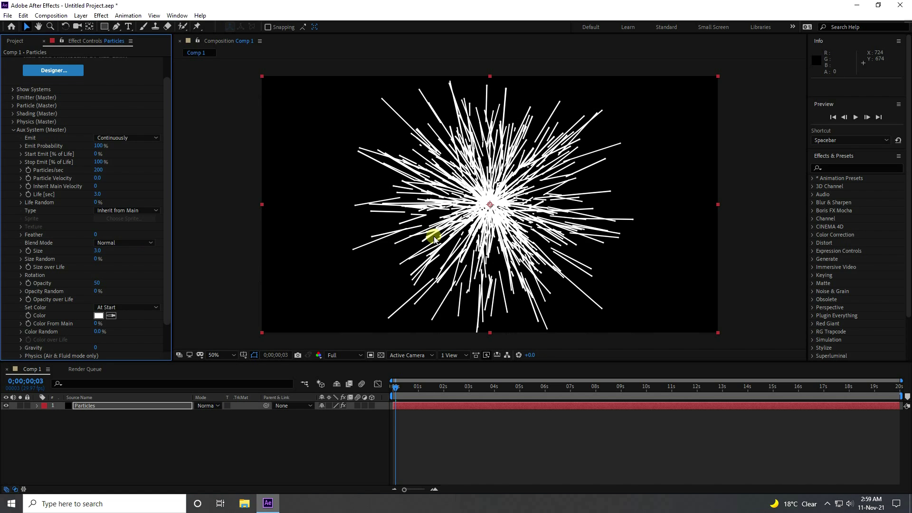
Apply the descending ramp preset to the aux Size over Life curve.
{"action": "left_click", "coordinate": [21, 267]}
{"action": "scroll", "coordinate": [21, 270], "scroll_direction": "down", "scroll_amount": 3}
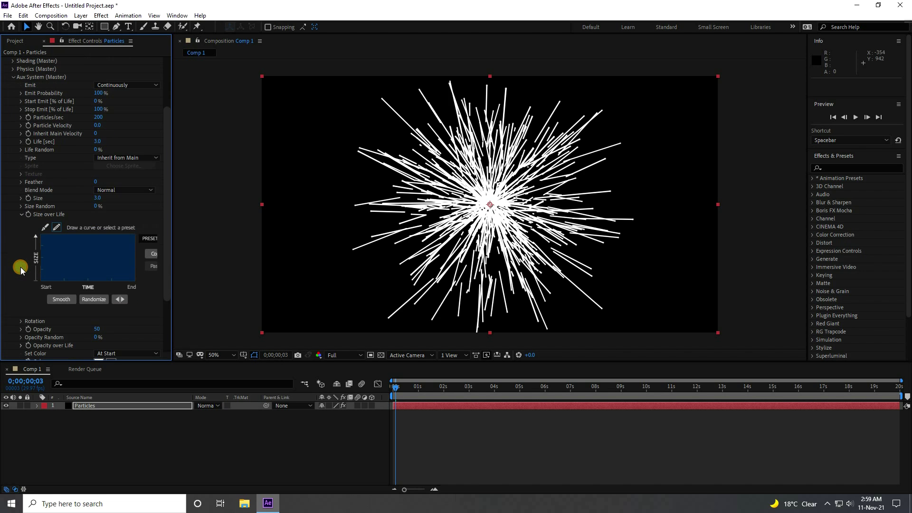
{"action": "left_click_drag", "start_coordinate": [173, 277], "coordinate": [206, 276]}
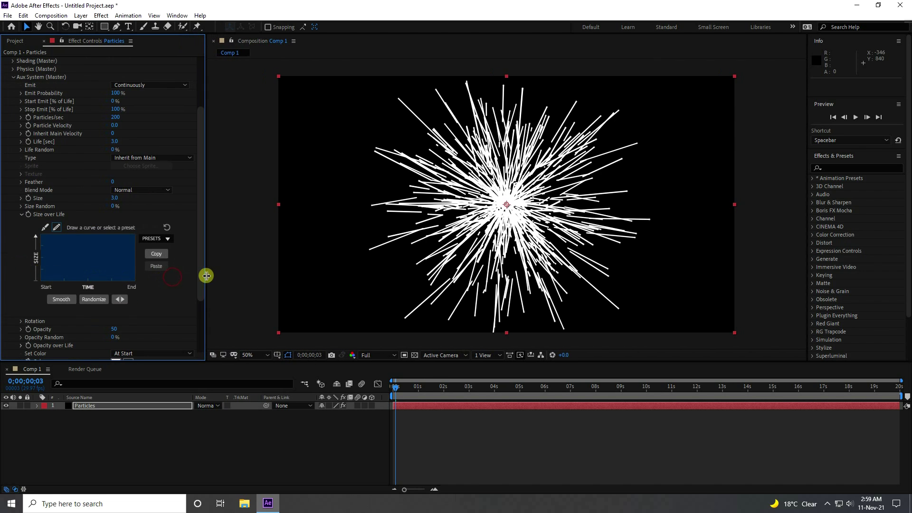
{"action": "left_click", "coordinate": [172, 238]}
{"action": "left_click", "coordinate": [156, 259]}
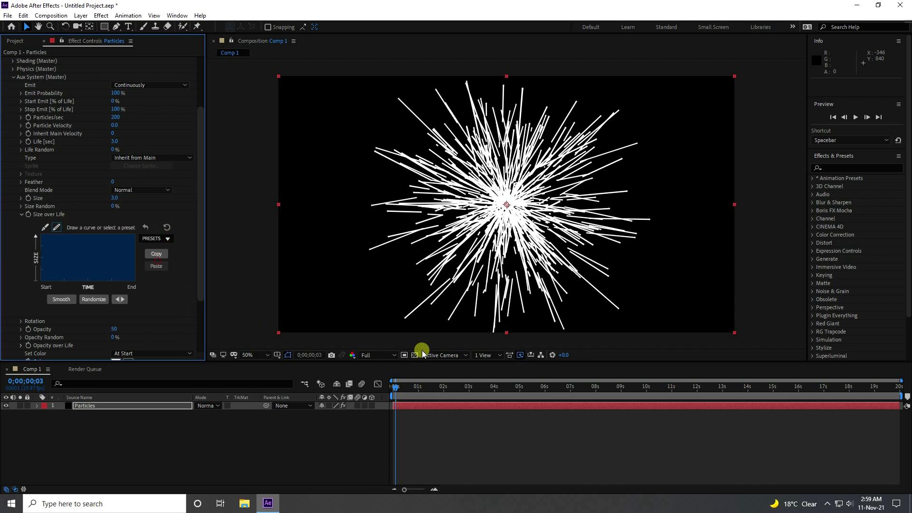
{"action": "key", "text": "slash"}
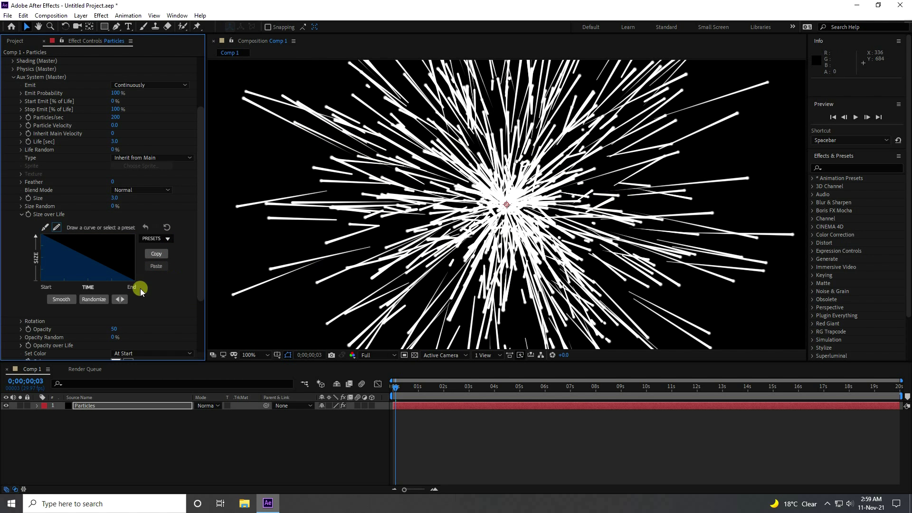
Apply the descending ramp preset to aux Opacity over Life and preview the fading trails.
{"action": "left_click", "coordinate": [21, 214]}
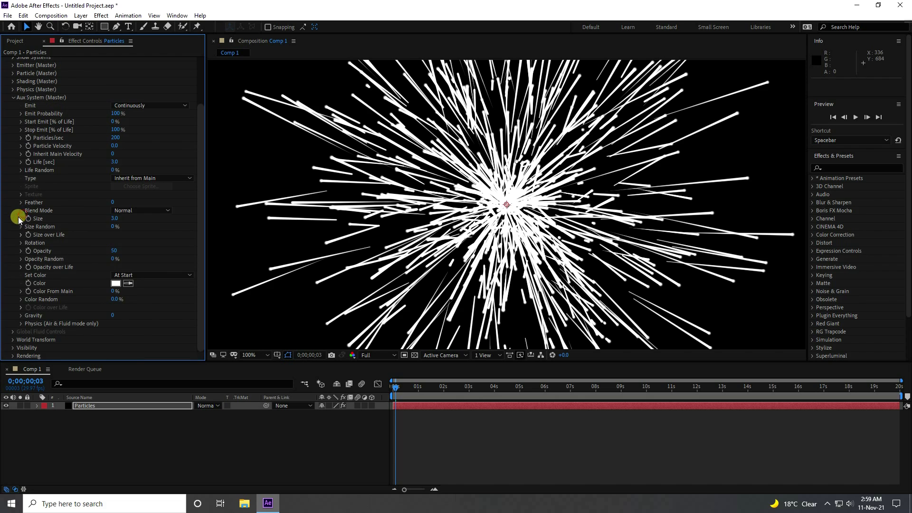
{"action": "left_click", "coordinate": [20, 267]}
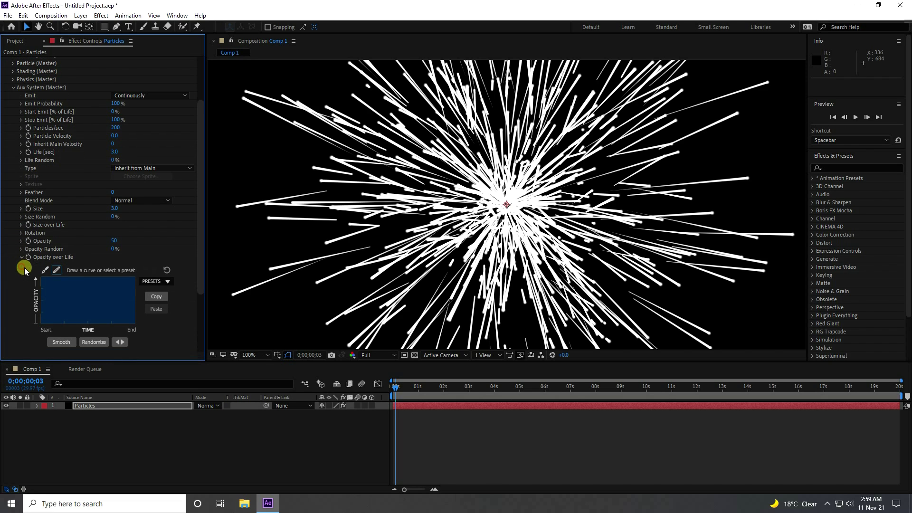
{"action": "left_click", "coordinate": [166, 282]}
{"action": "left_click", "coordinate": [159, 299]}
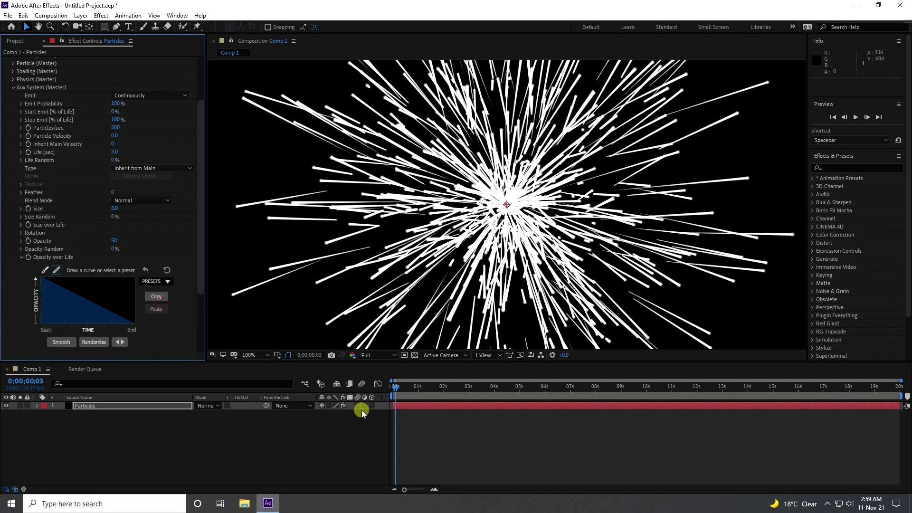
{"action": "key", "text": "space"}
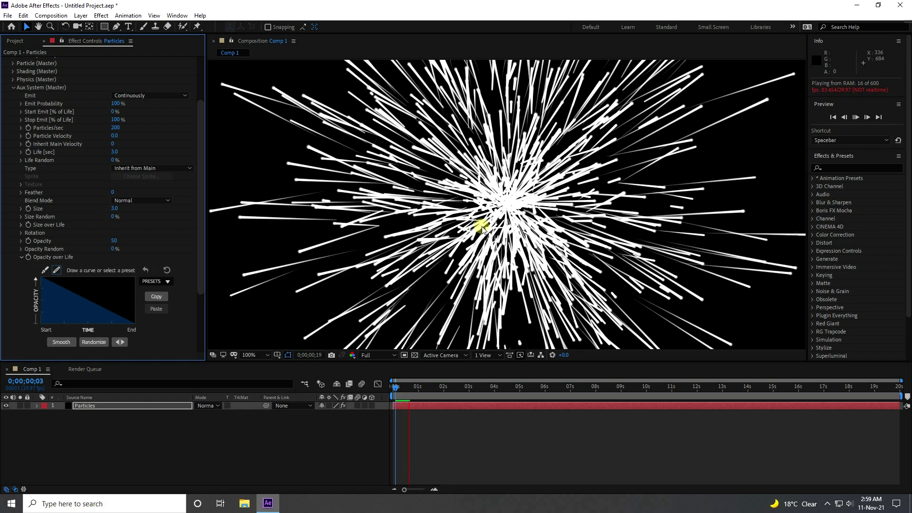
{"action": "key", "text": "space"}
Set the aux Color From Main to 90%.
{"action": "scroll", "coordinate": [130, 255], "scroll_direction": "down", "scroll_amount": 4}
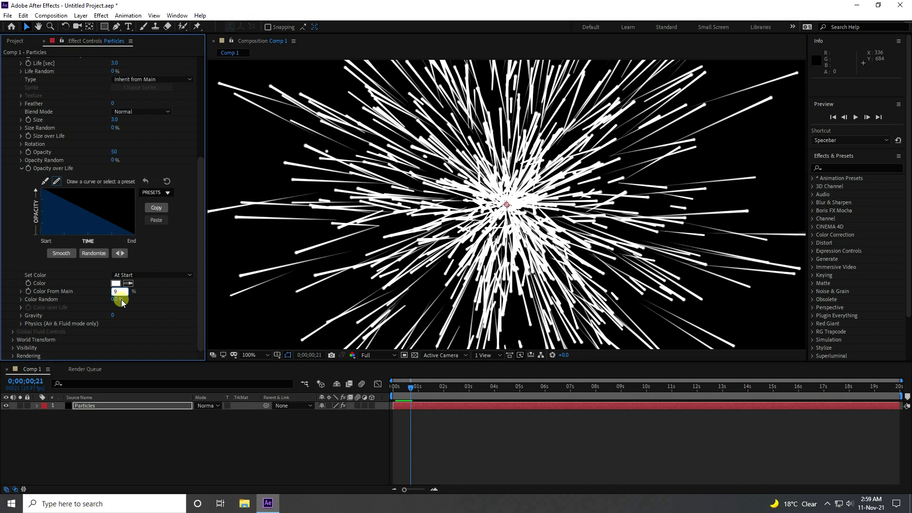
{"action": "key", "text": "Return"}
{"action": "left_click_drag", "start_coordinate": [406, 386], "coordinate": [367, 387]}
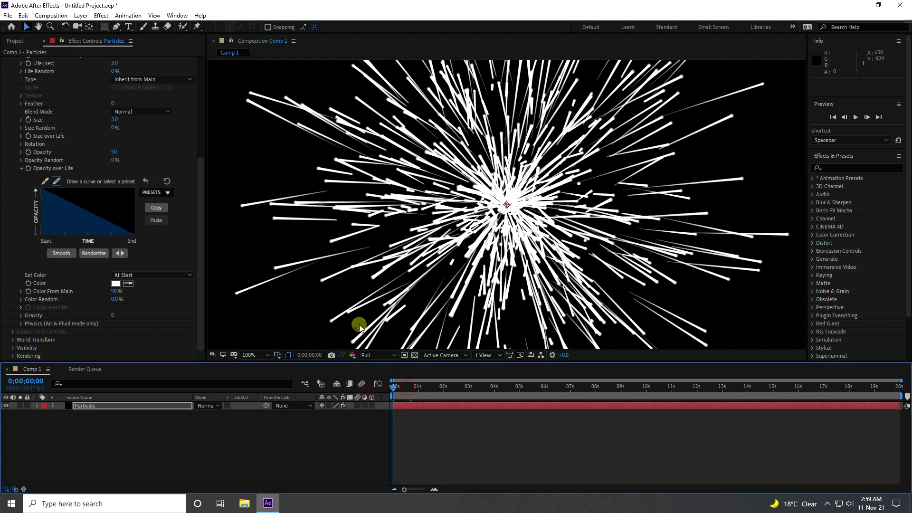
{"action": "scroll", "coordinate": [101, 173], "scroll_direction": "up", "scroll_amount": 3}
Set the main particle Life to 10 seconds and preview the burst.
{"action": "left_click", "coordinate": [15, 87]}
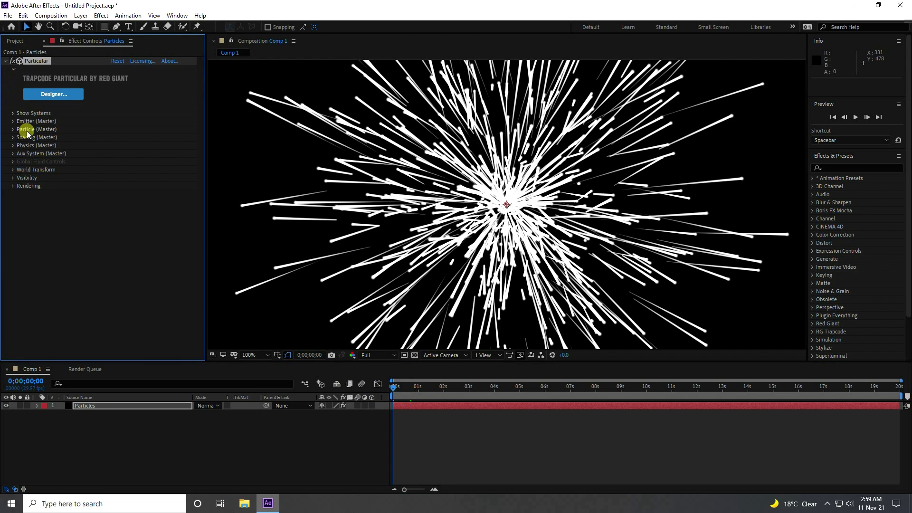
{"action": "left_click", "coordinate": [13, 130]}
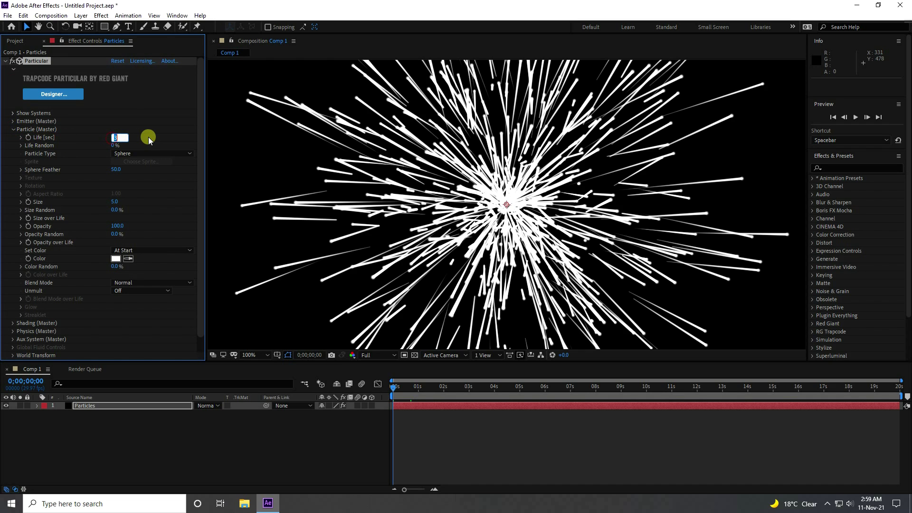
{"action": "type", "text": "10"}
{"action": "key", "text": "Return"}
{"action": "scroll", "coordinate": [459, 189], "scroll_direction": "down", "scroll_amount": 2}
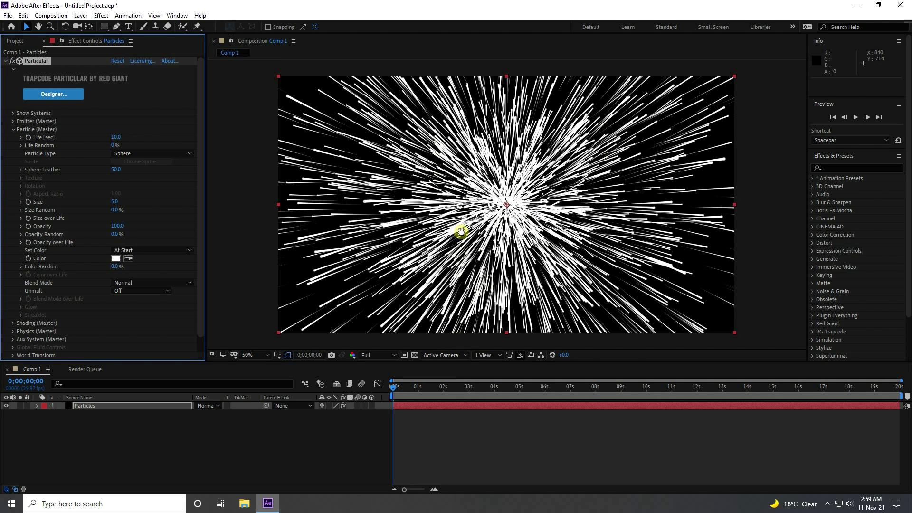
{"action": "key", "text": "space"}
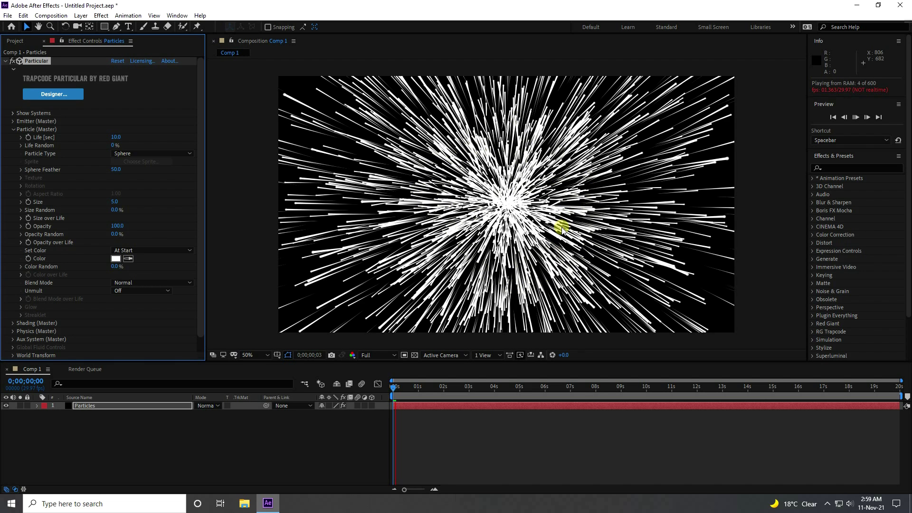
{"action": "key", "text": "space"}
Keep Sphere as the particle type and set Sphere Feather to 0.
{"action": "left_click", "coordinate": [145, 156]}
{"action": "left_click", "coordinate": [150, 171]}
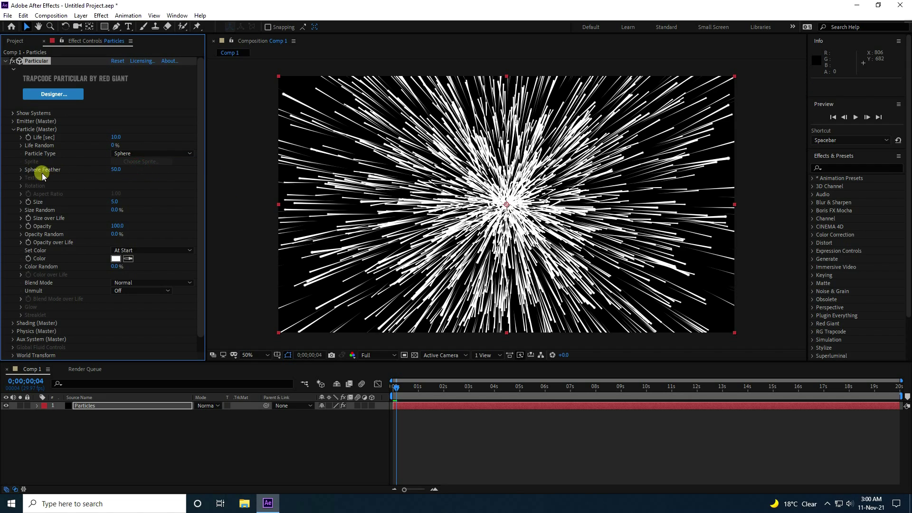
{"action": "left_click", "coordinate": [116, 169]}
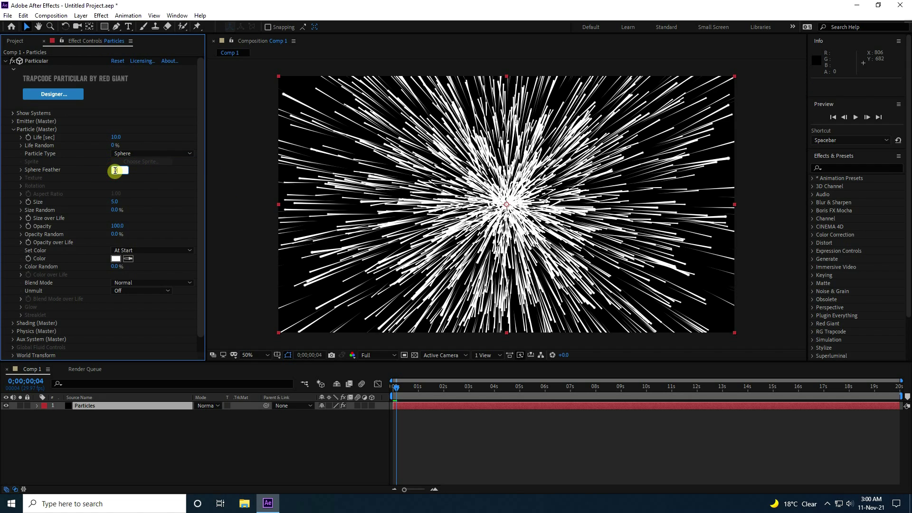
{"action": "type", "text": "0"}
{"action": "key", "text": "Return"}
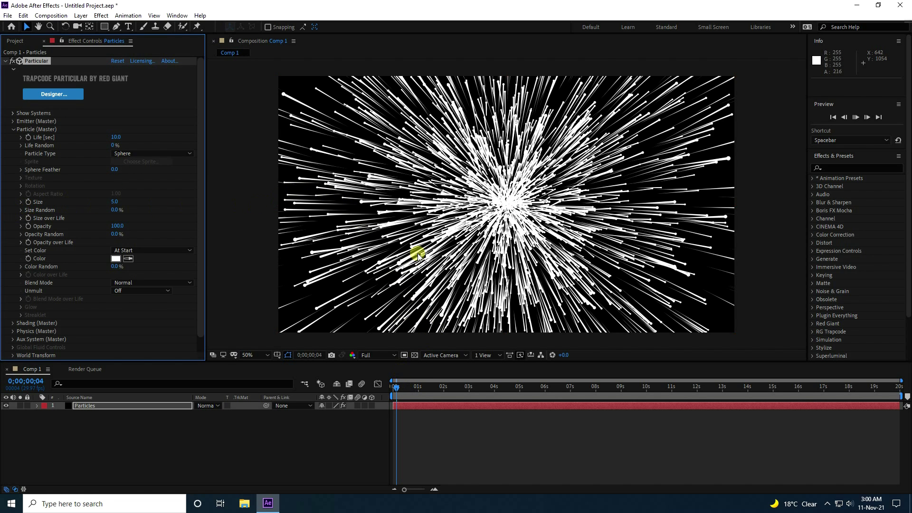
{"action": "key", "text": "slash"}
{"action": "key", "text": "space"}
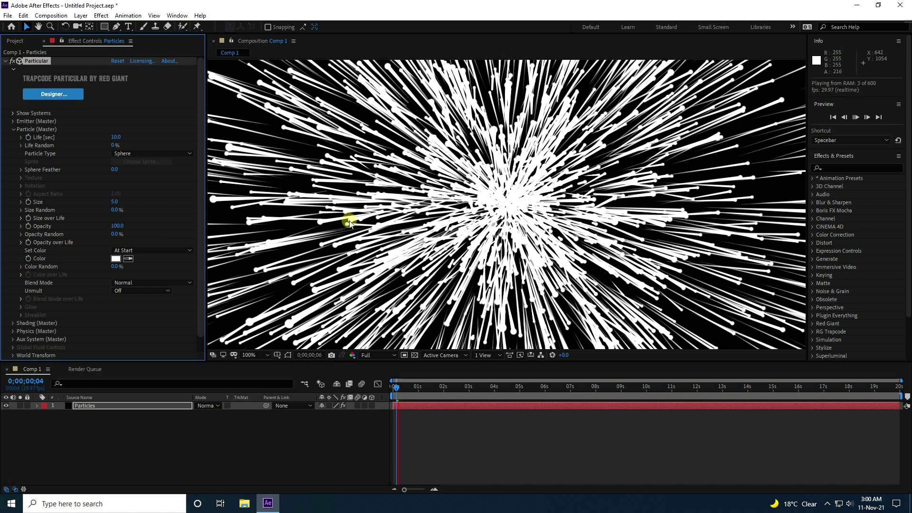
Set the main particle Size to 0 so only streaks remain.
{"action": "left_click", "coordinate": [116, 202]}
{"action": "type", "text": "0"}
{"action": "key", "text": "Return"}
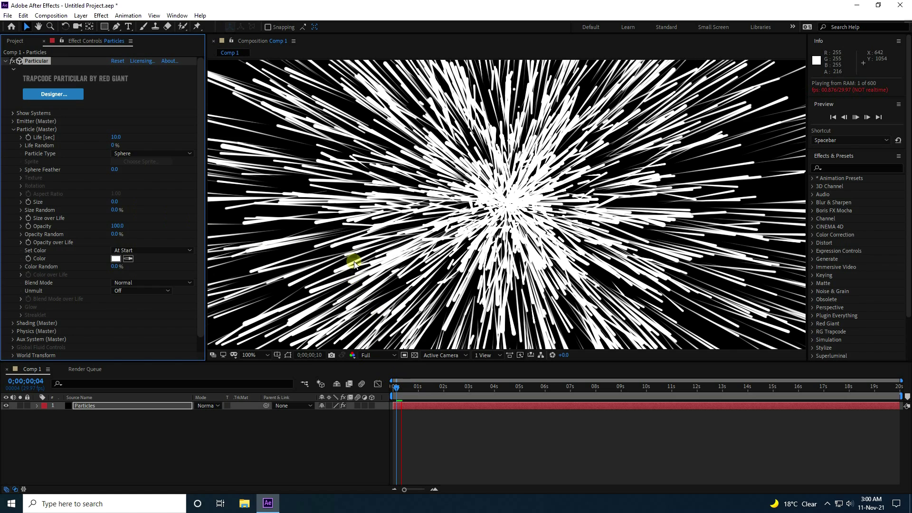
{"action": "mouse_move", "coordinate": [400, 387]}
{"action": "left_mouse_down"}
{"action": "mouse_move", "coordinate": [386, 389]}
{"action": "mouse_move", "coordinate": [399, 386]}
{"action": "left_mouse_up"}
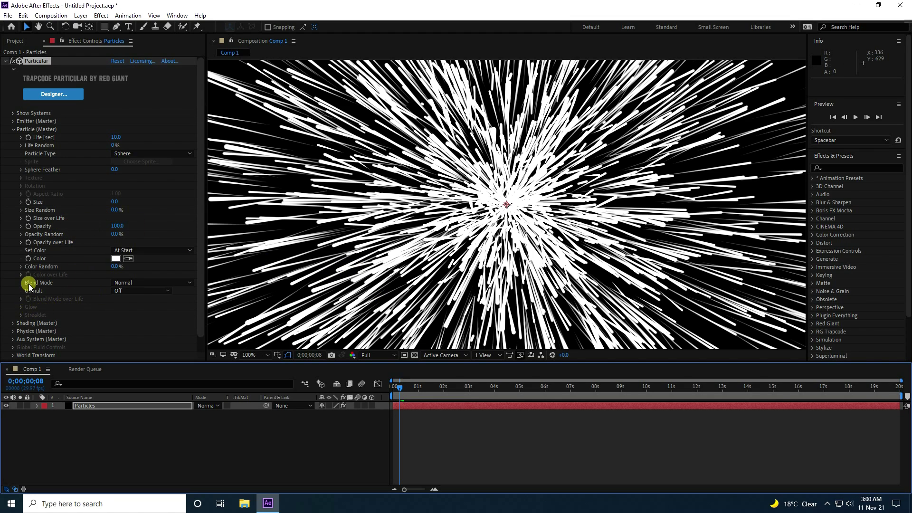
Set the particles' Set Color mode to Over Life.
{"action": "left_click", "coordinate": [21, 267]}
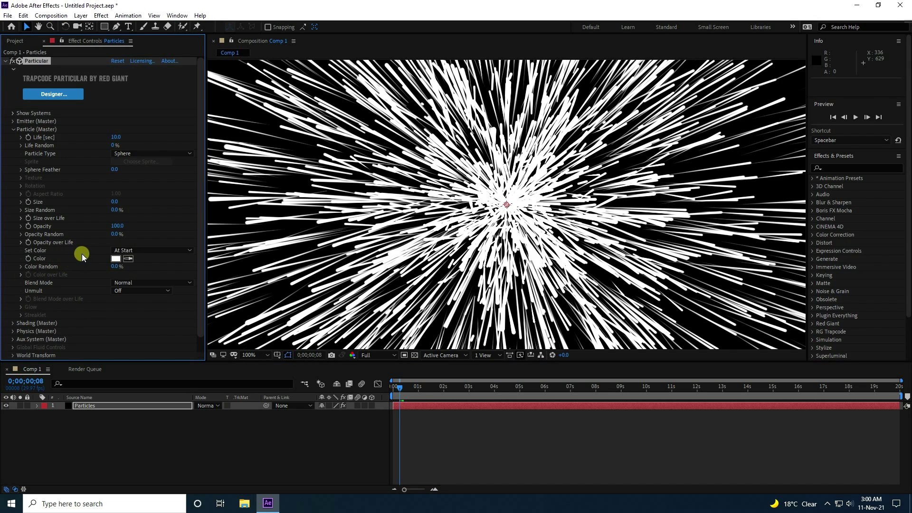
{"action": "left_click", "coordinate": [135, 250]}
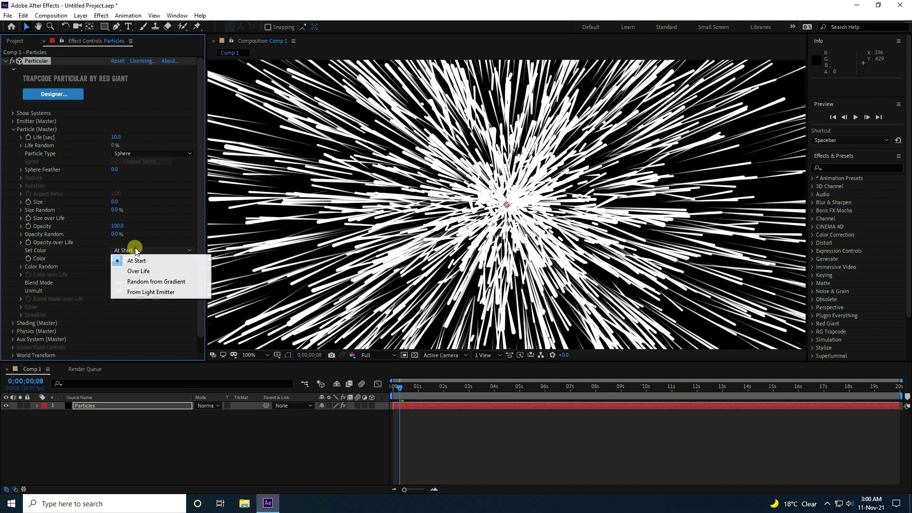
{"action": "left_click", "coordinate": [151, 272]}
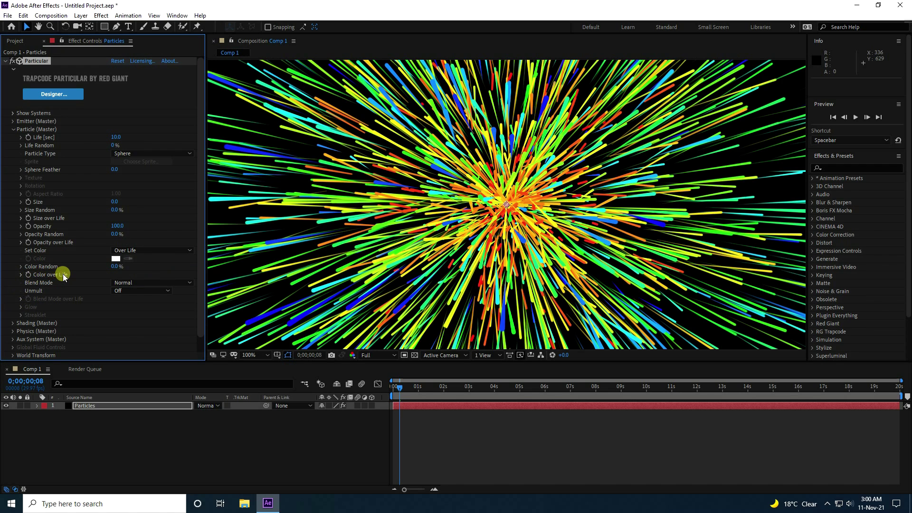
Apply the yellow-red-pink-purple Color over Life gradient preset and preview from frame 0.
{"action": "left_click", "coordinate": [21, 275]}
{"action": "scroll", "coordinate": [199, 272], "scroll_direction": "down", "scroll_amount": 5}
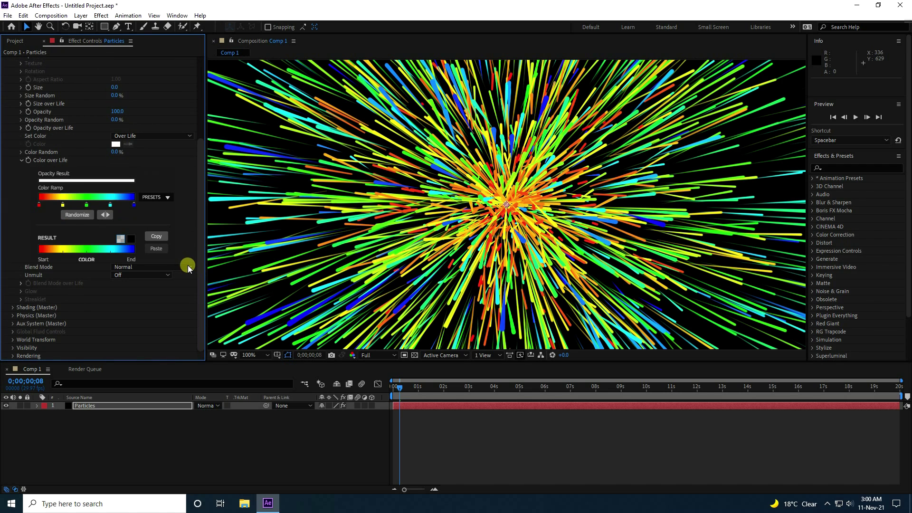
{"action": "left_click", "coordinate": [78, 215]}
{"action": "left_click", "coordinate": [167, 198]}
{"action": "scroll", "coordinate": [475, 150], "scroll_direction": "down", "scroll_amount": 2}
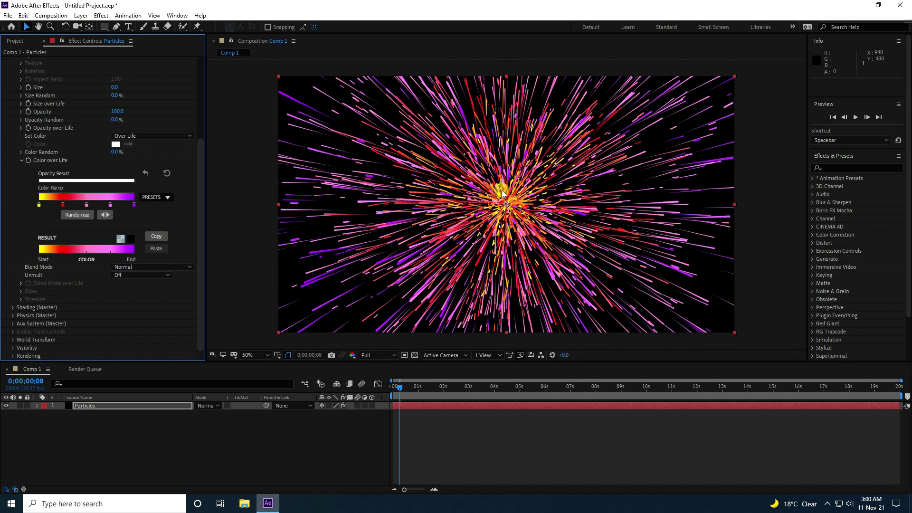
{"action": "left_click", "coordinate": [168, 198]}
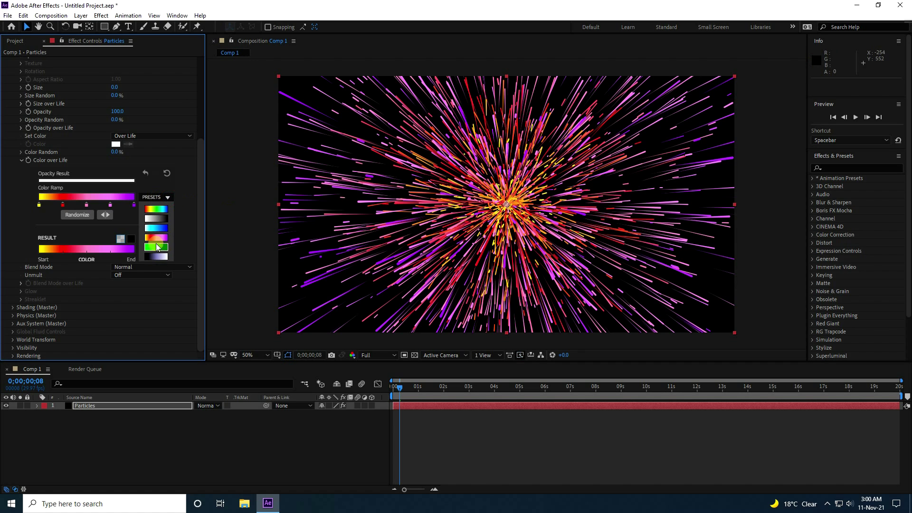
{"action": "left_click", "coordinate": [157, 230]}
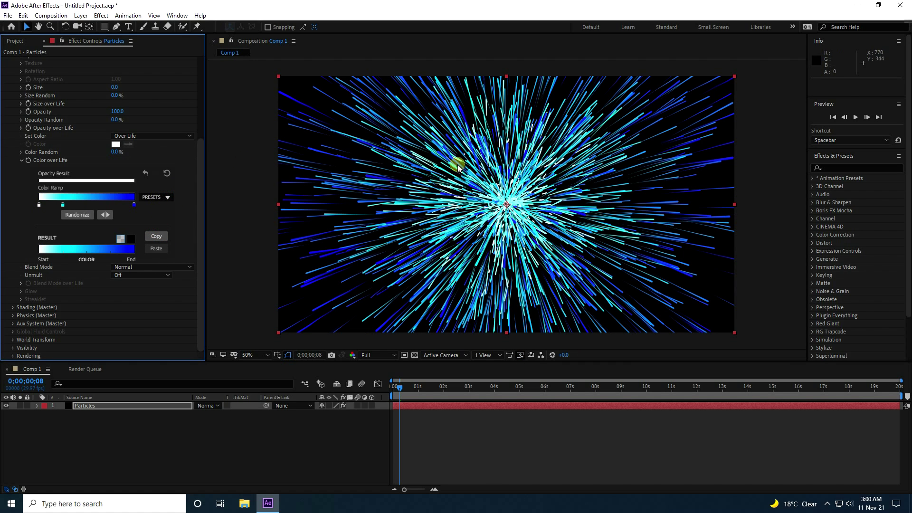
{"action": "left_click", "coordinate": [159, 198]}
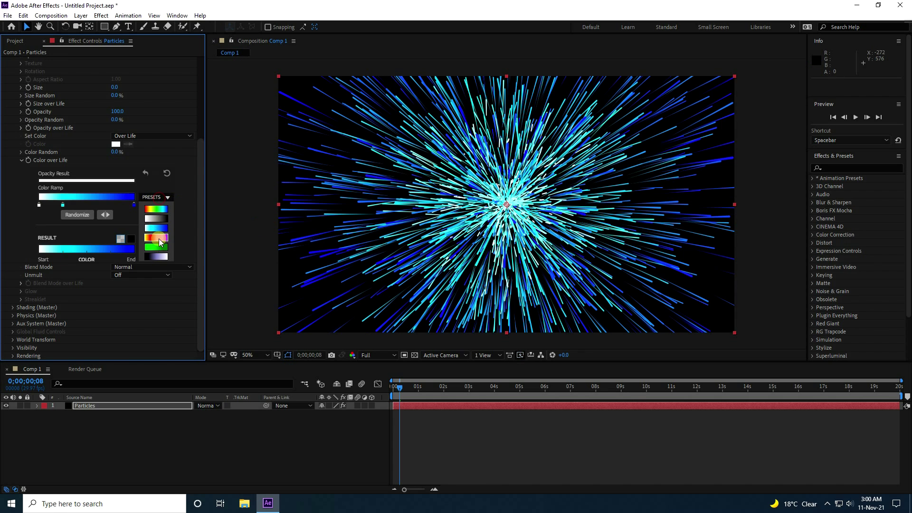
{"action": "left_click", "coordinate": [156, 238]}
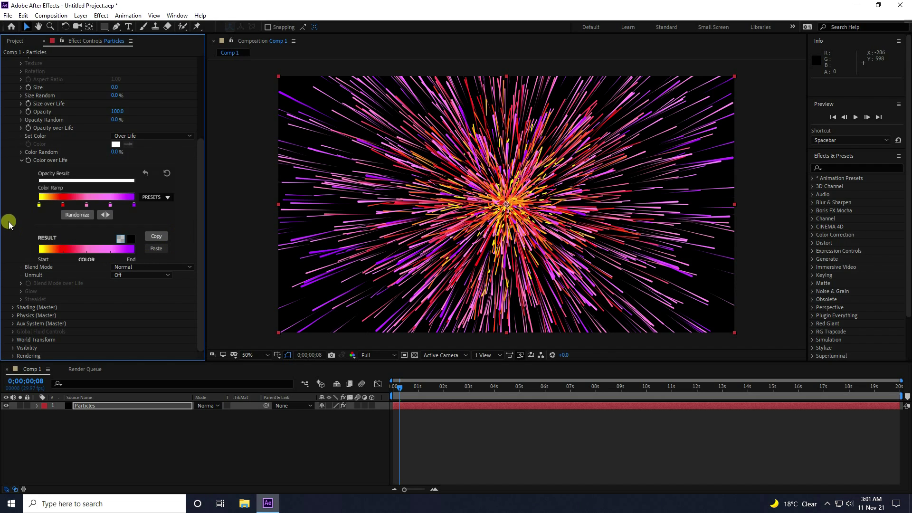
{"action": "left_click", "coordinate": [396, 385]}
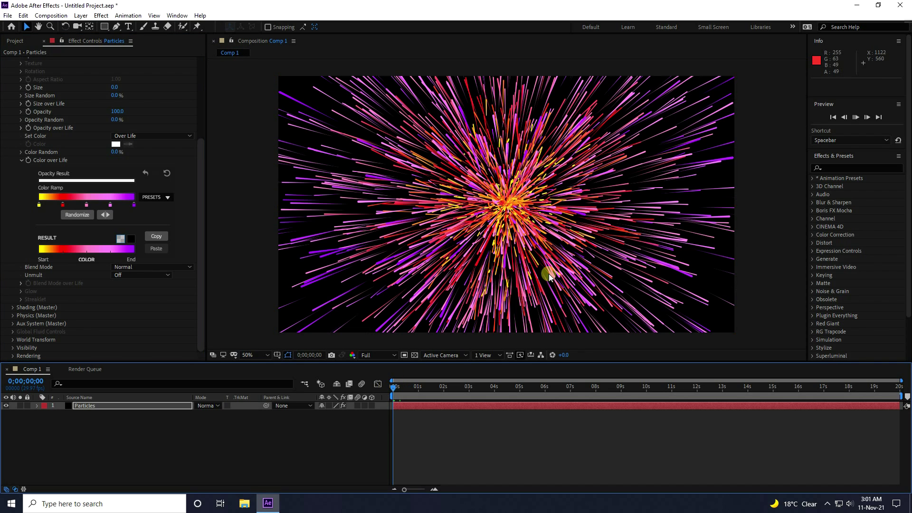
{"action": "key", "text": "space"}
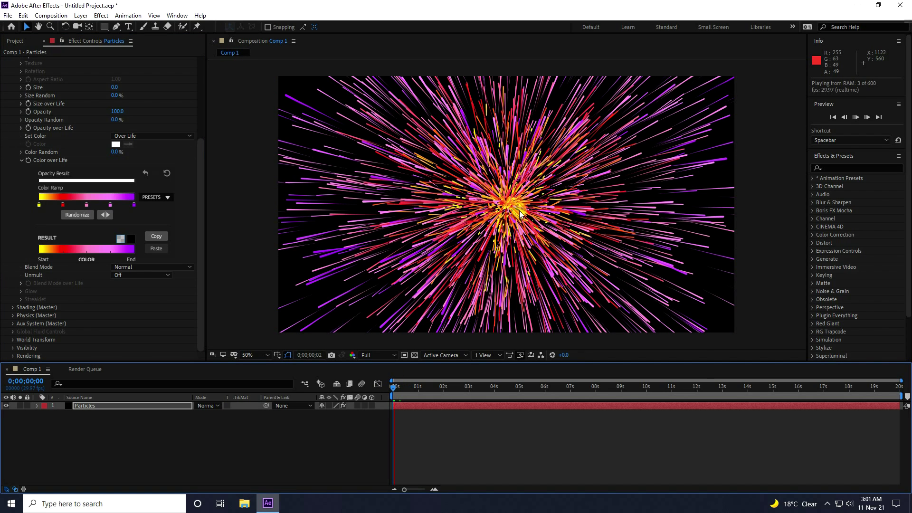
Add a new black solid named EFFECTS above the Particles layer.
{"action": "left_click", "coordinate": [396, 386]}
{"action": "left_click", "coordinate": [117, 442]}
{"action": "right_click", "coordinate": [116, 444]}
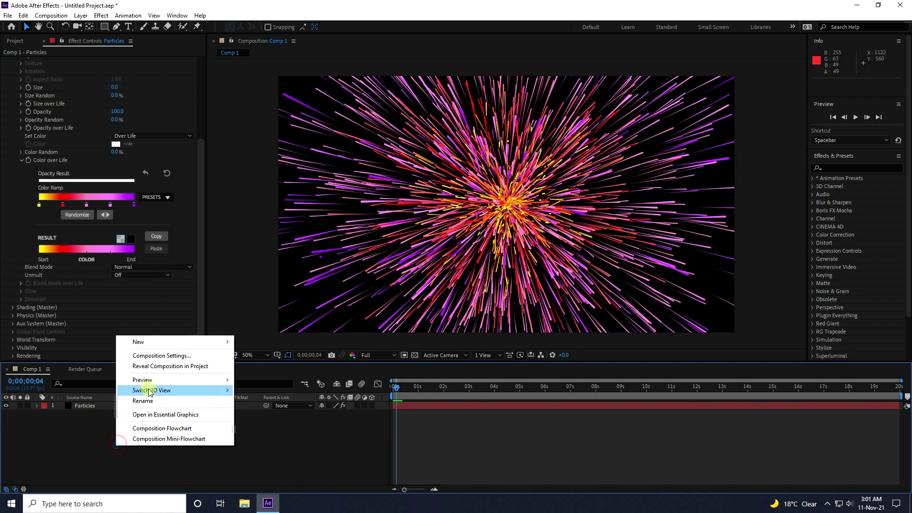
{"action": "mouse_move", "coordinate": [143, 342]}
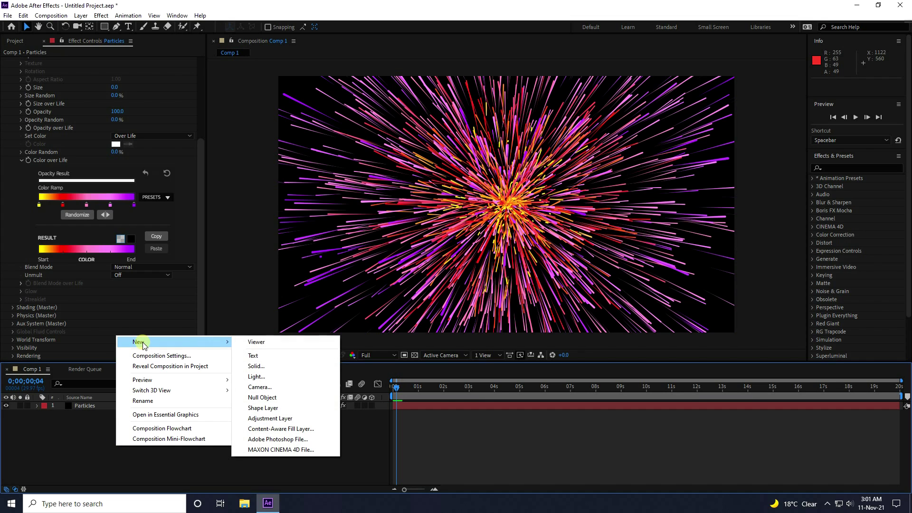
{"action": "left_click", "coordinate": [259, 366]}
{"action": "type", "text": "EFFECTS"}
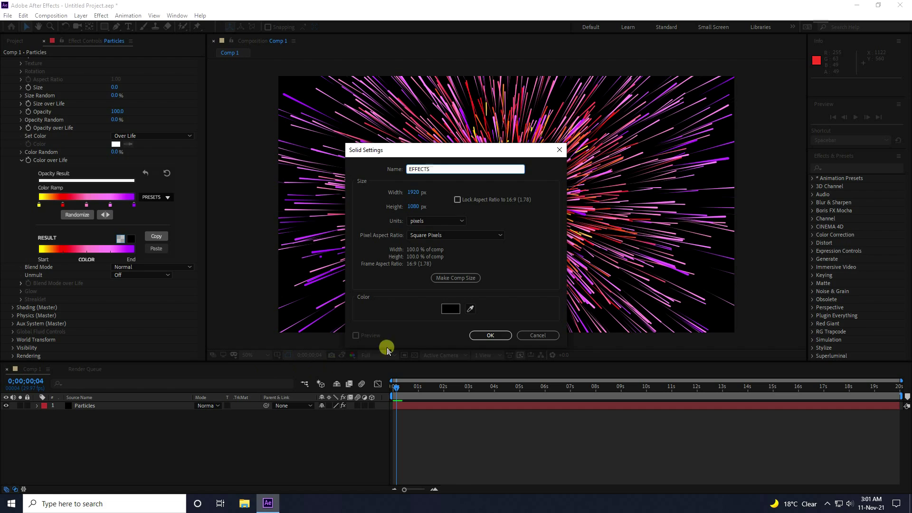
{"action": "left_click", "coordinate": [485, 336]}
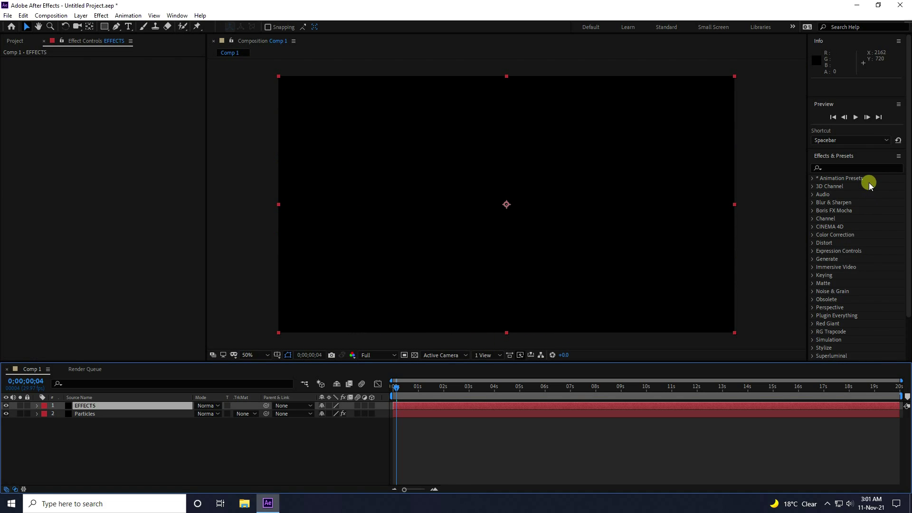
Apply CC Flo Motion to the EFFECTS layer, found via the 'cc flo' search.
{"action": "left_click", "coordinate": [848, 169]}
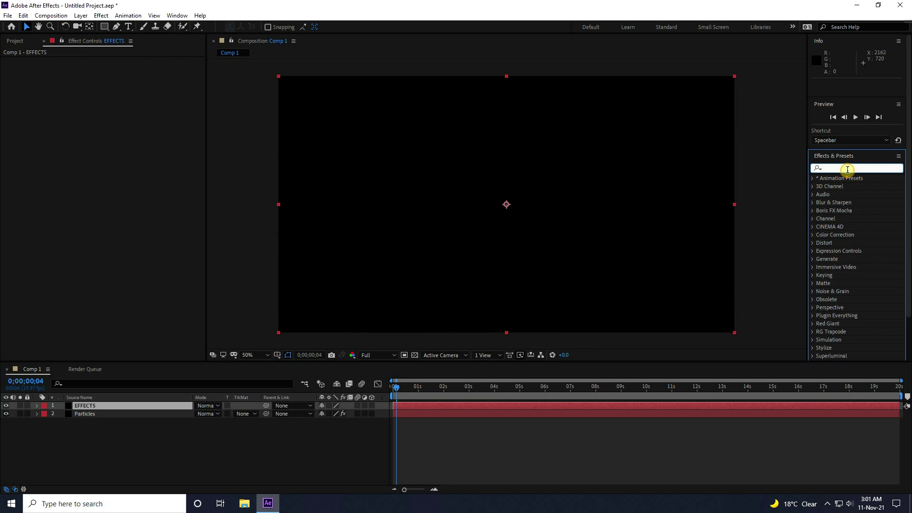
{"action": "type", "text": "cc flo"}
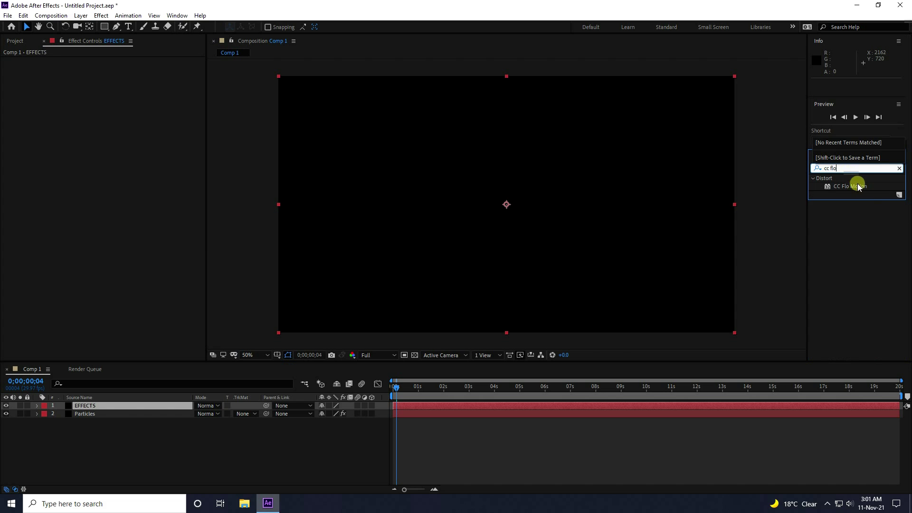
{"action": "left_click_drag", "start_coordinate": [853, 186], "coordinate": [104, 408]}
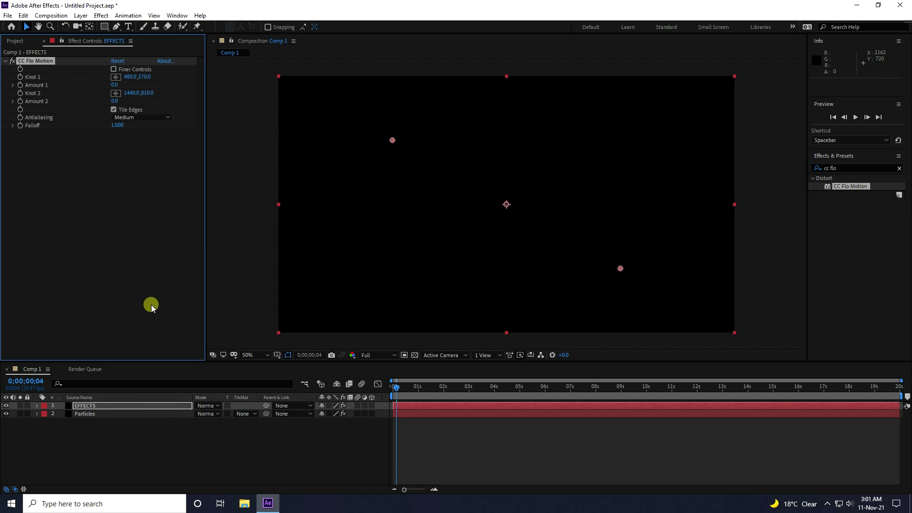
Make EFFECTS an adjustment layer and move CC Flo Motion's Knot 1 to 1278, 538.
{"action": "left_click", "coordinate": [364, 405]}
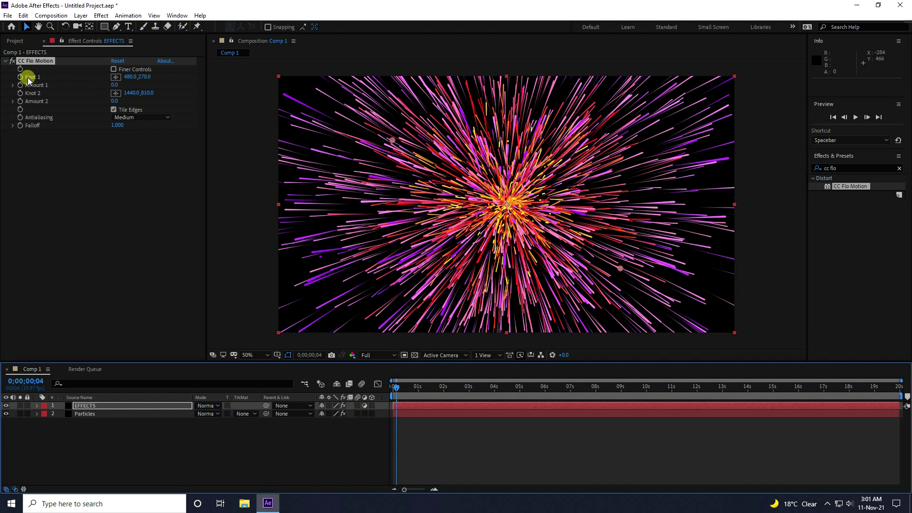
{"action": "left_click_drag", "start_coordinate": [132, 80], "coordinate": [556, 123]}
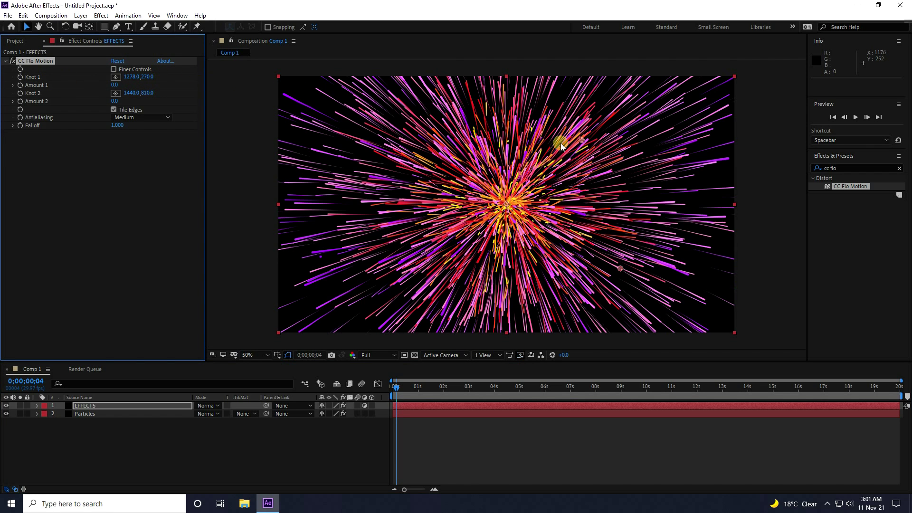
{"action": "left_click_drag", "start_coordinate": [147, 78], "coordinate": [265, 88]}
Tune CC Flo Motion's Amount 1 through -66 and -70, settling on -60.
{"action": "left_click_drag", "start_coordinate": [114, 86], "coordinate": [95, 86]}
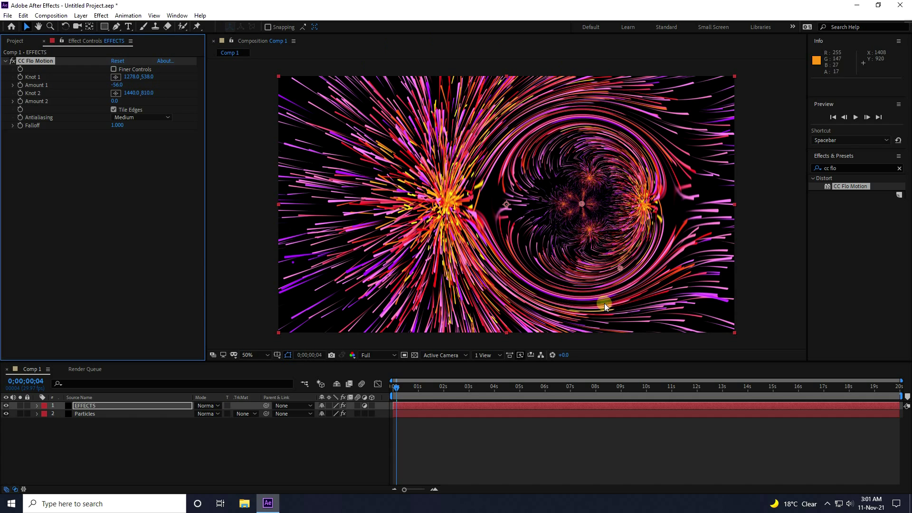
{"action": "left_click_drag", "start_coordinate": [116, 85], "coordinate": [112, 86]}
{"action": "left_click", "coordinate": [118, 86]}
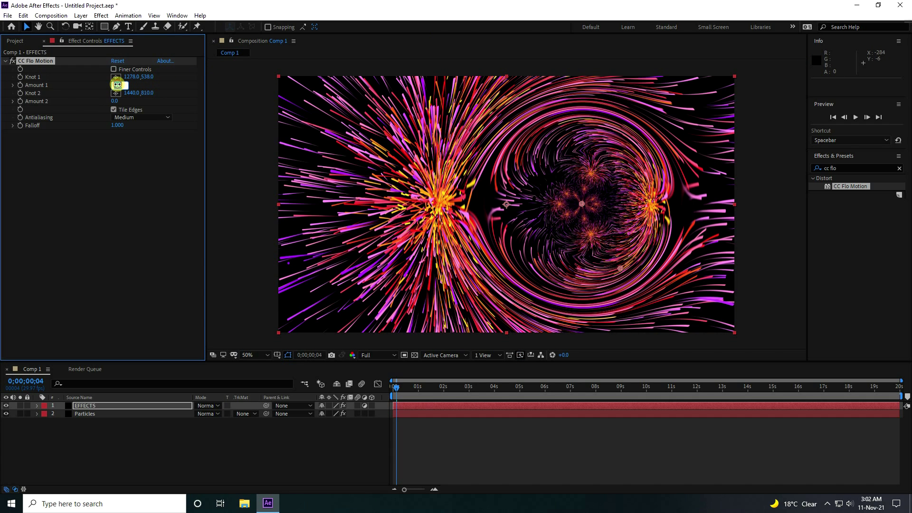
{"action": "type", "text": "-70"}
{"action": "key", "text": "Return"}
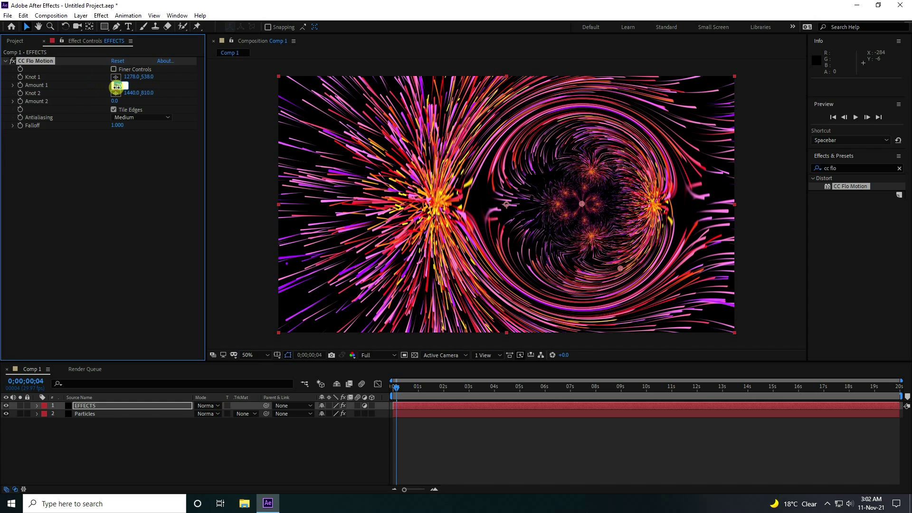
{"action": "key", "text": "Return"}
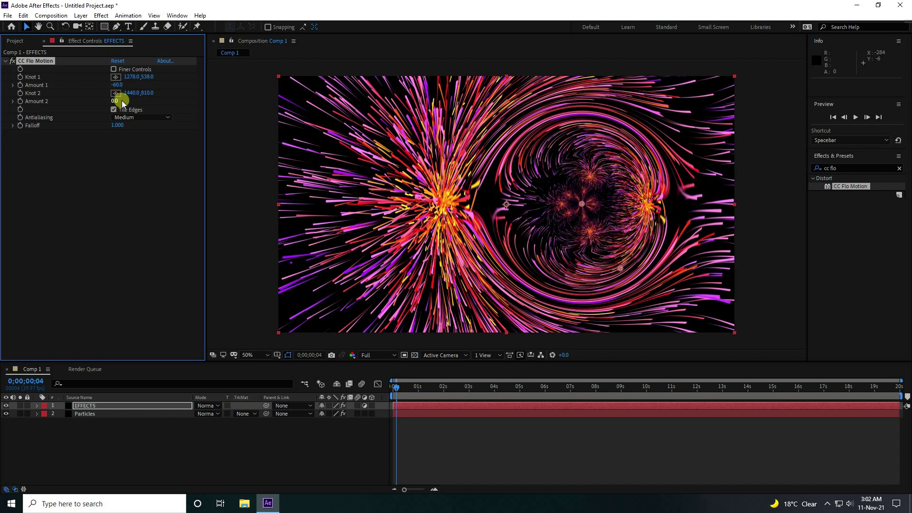
{"action": "left_click", "coordinate": [141, 118]}
Set CC Flo Motion's Antialiasing to High and Falloff to 0.2.
{"action": "left_click", "coordinate": [141, 148]}
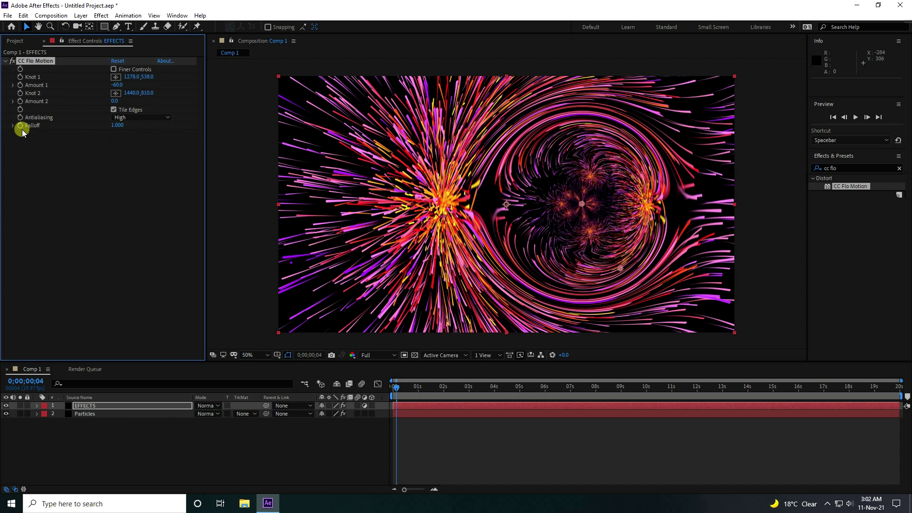
{"action": "left_click", "coordinate": [119, 127]}
{"action": "type", "text": "0.2"}
{"action": "key", "text": "Return"}
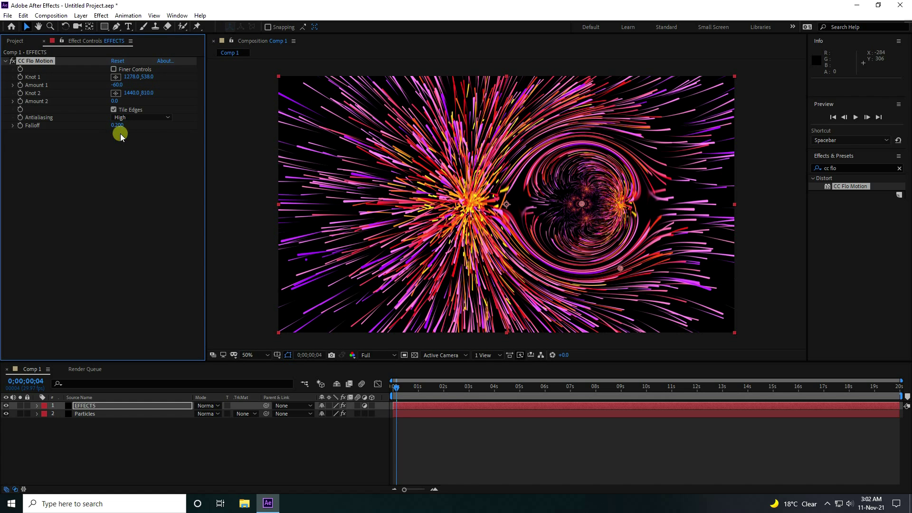
Set Amount 1 to -80, preview the swirl, and add an expression to Knot 1.
{"action": "left_click_drag", "start_coordinate": [118, 84], "coordinate": [112, 86]}
{"action": "left_click", "coordinate": [112, 87]}
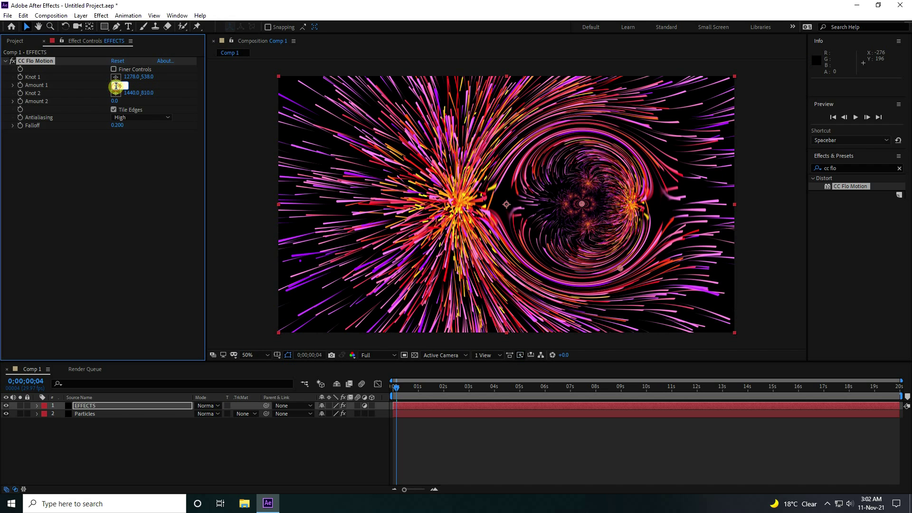
{"action": "type", "text": "-80"}
{"action": "key", "text": "Return"}
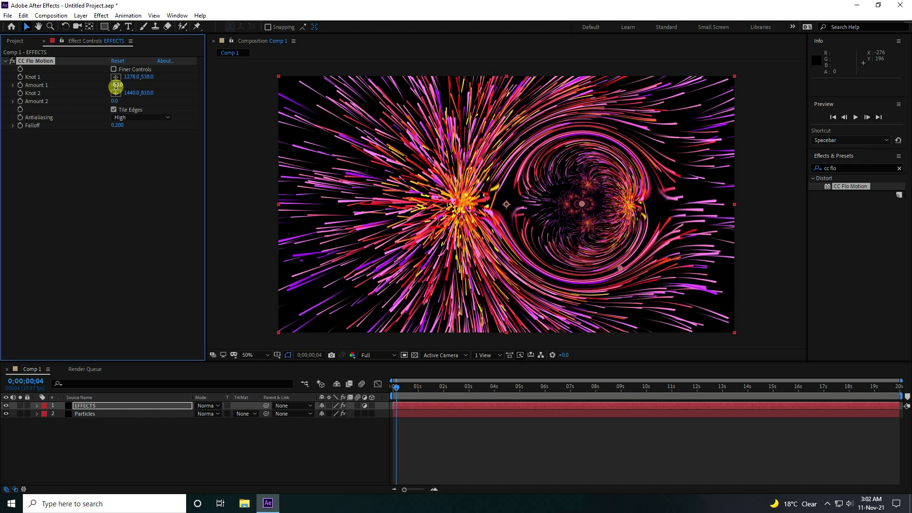
{"action": "left_click", "coordinate": [414, 394]}
{"action": "key", "text": "space"}
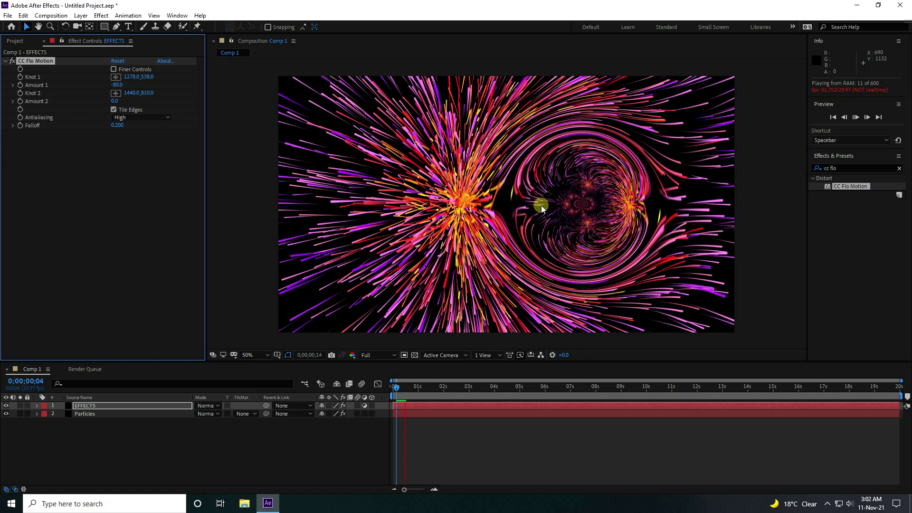
{"action": "key", "text": "space"}
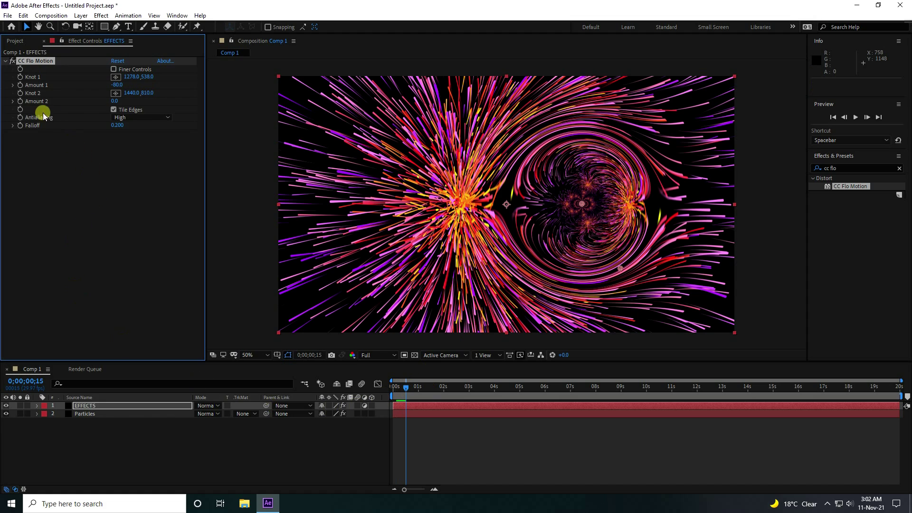
{"action": "left_click", "coordinate": [21, 78], "text": "alt"}
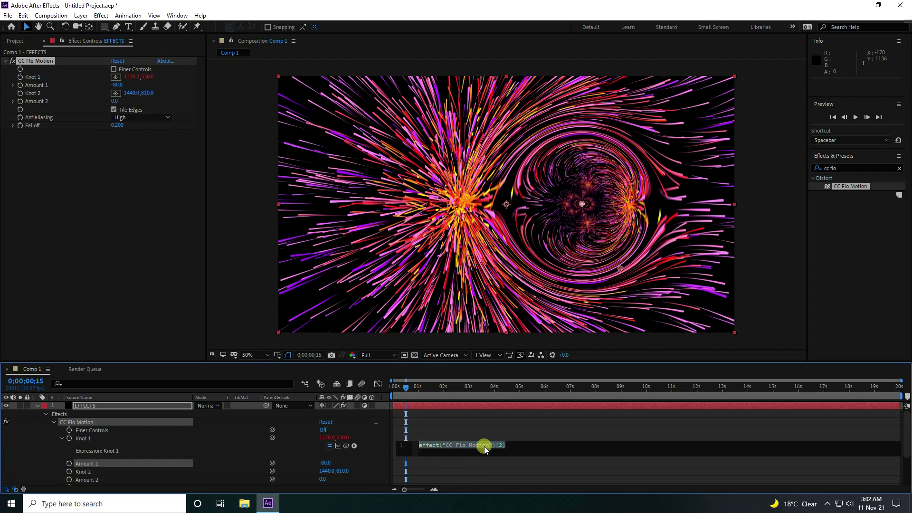
Give Knot 1 the expression wiggle(1,500).
{"action": "type", "text": "wi"}
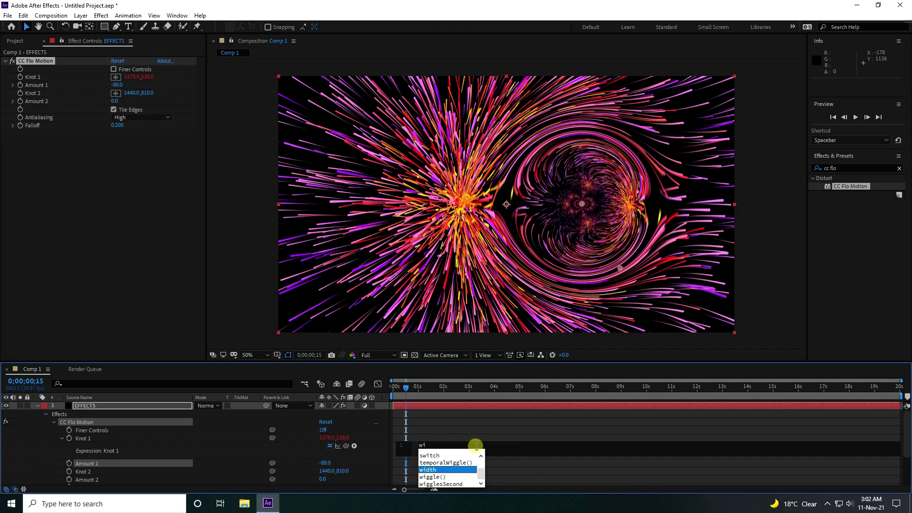
{"action": "key", "text": "Down"}
{"action": "key", "text": "Return"}
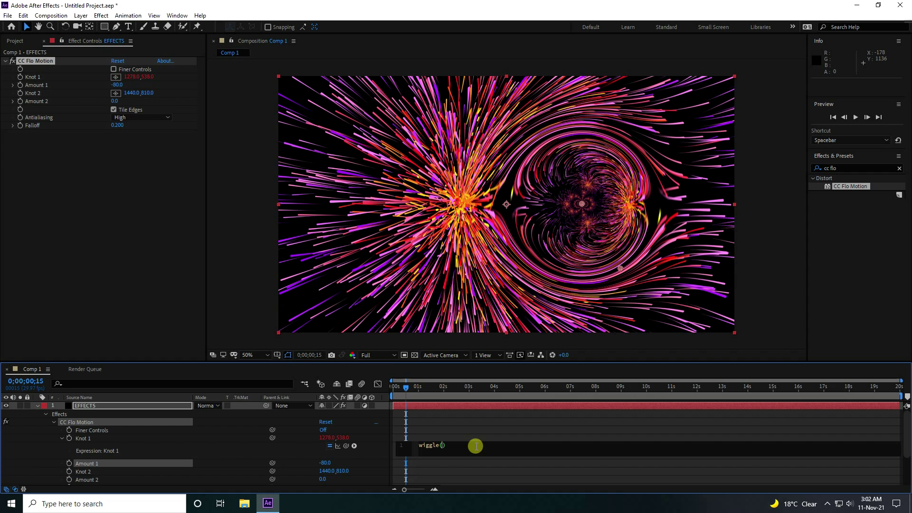
{"action": "type", "text": "1,500"}
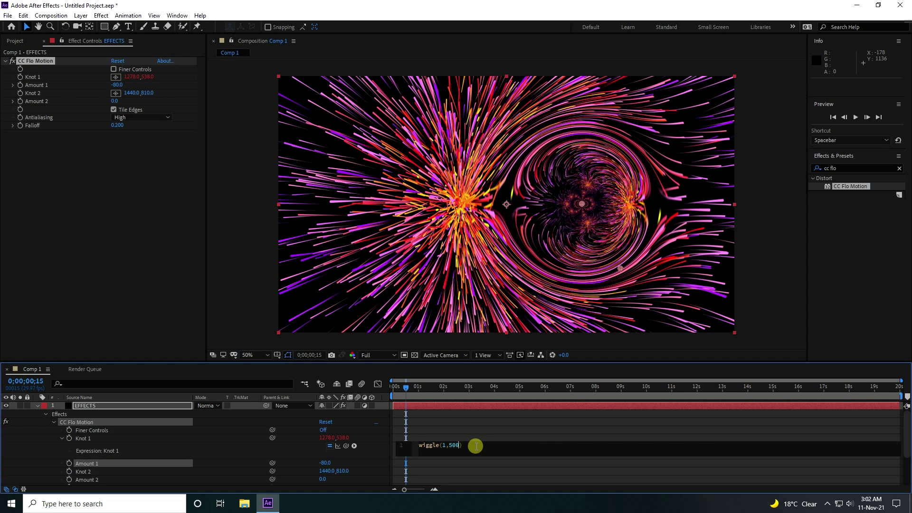
{"action": "key", "text": "KP_Enter"}
{"action": "left_click", "coordinate": [476, 446]}
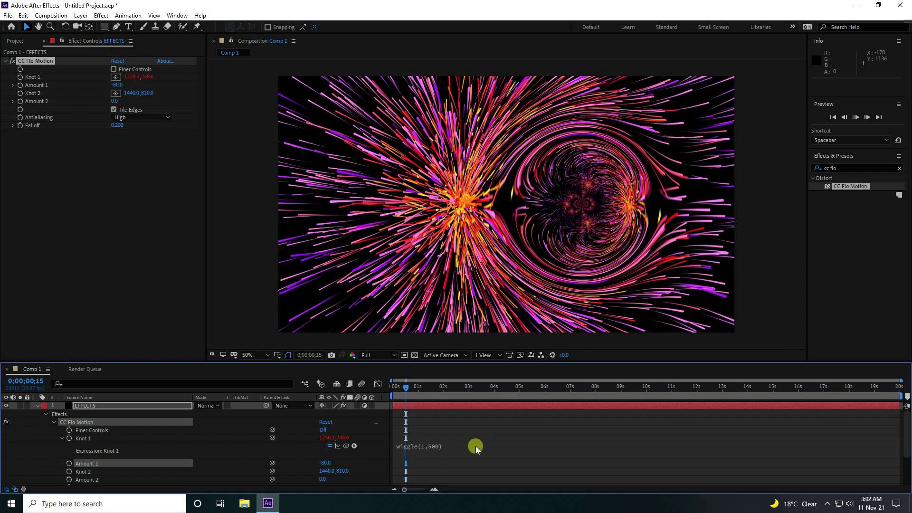
Preview the drifting vortex, collapse the EFFECTS layer, and scrub further into the comp.
{"action": "key", "text": "space"}
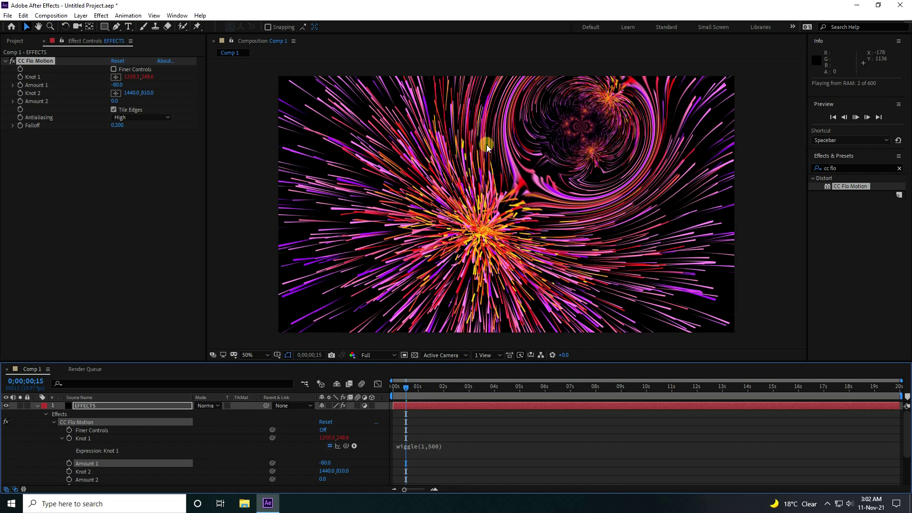
{"action": "left_click", "coordinate": [367, 355]}
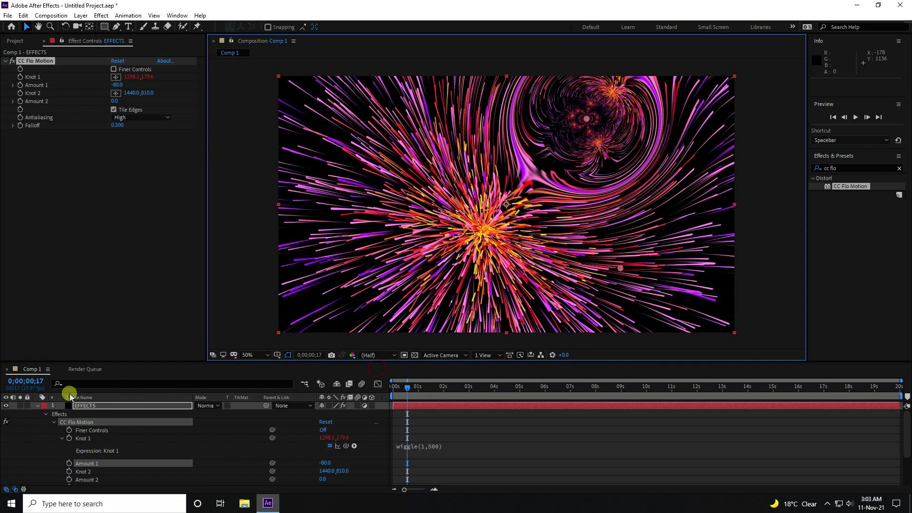
{"action": "left_click", "coordinate": [37, 406]}
{"action": "left_click", "coordinate": [414, 459]}
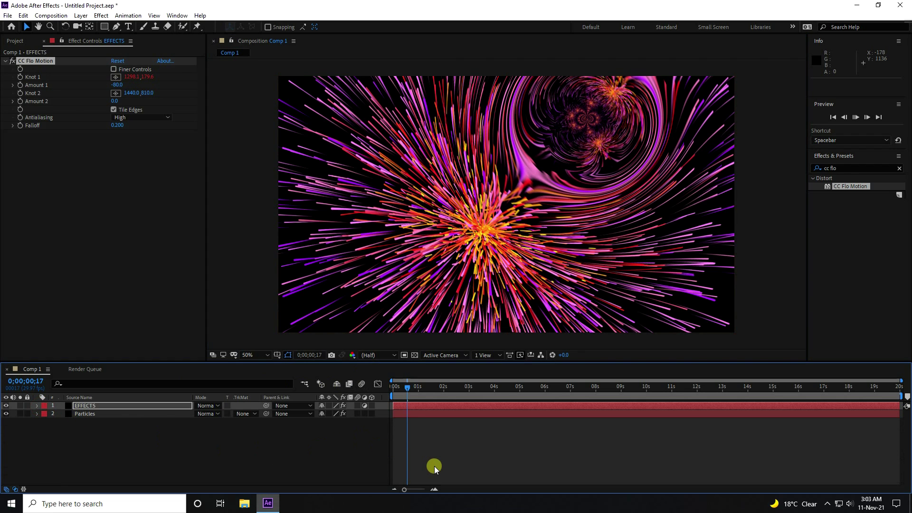
{"action": "key", "text": "space"}
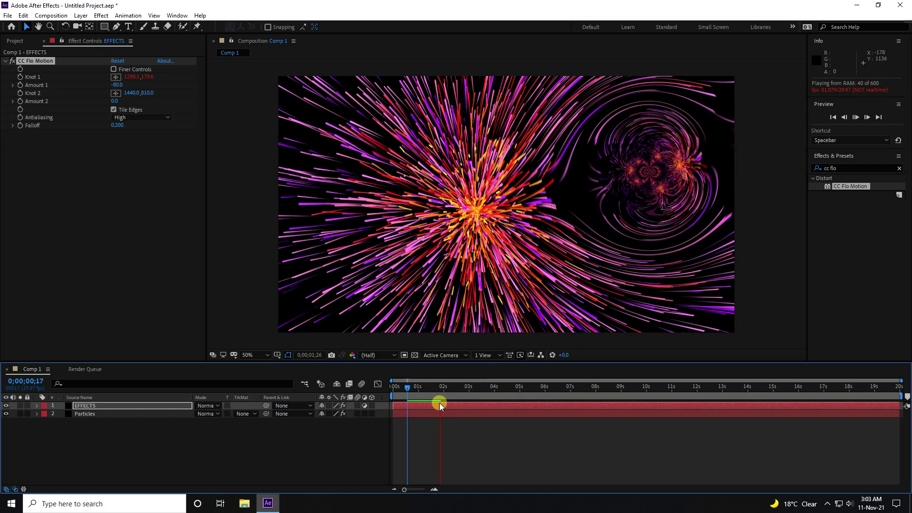
{"action": "mouse_move", "coordinate": [437, 392]}
{"action": "left_mouse_down"}
{"action": "mouse_move", "coordinate": [417, 392]}
{"action": "mouse_move", "coordinate": [440, 389]}
{"action": "left_mouse_up"}
Apply Trapcode Starglow to EFFECTS with Streak Length 5 and Boost Light 3, previewing at Full resolution.
{"action": "left_click", "coordinate": [94, 406]}
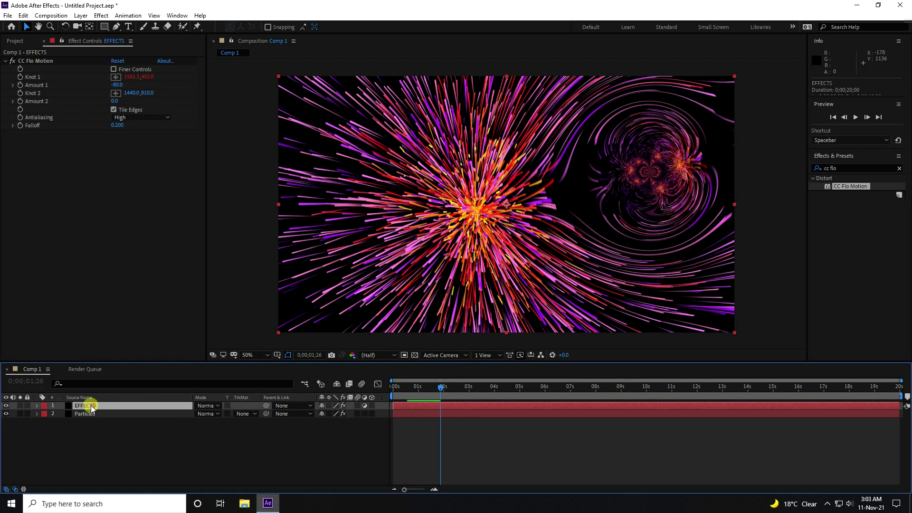
{"action": "left_click", "coordinate": [101, 15]}
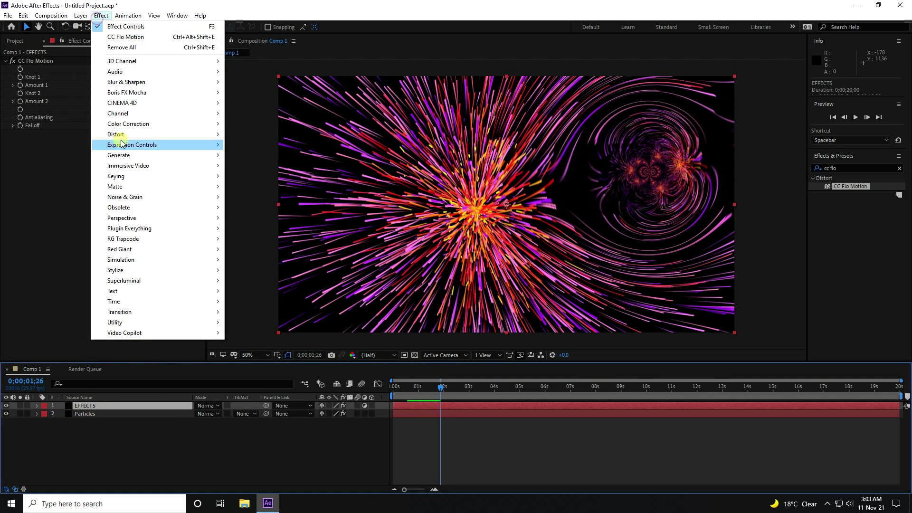
{"action": "mouse_move", "coordinate": [212, 238]}
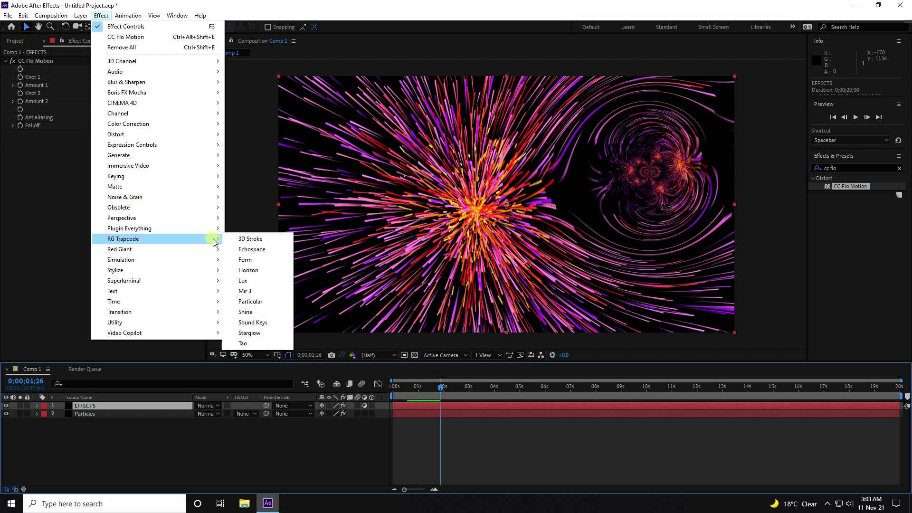
{"action": "left_click", "coordinate": [248, 334]}
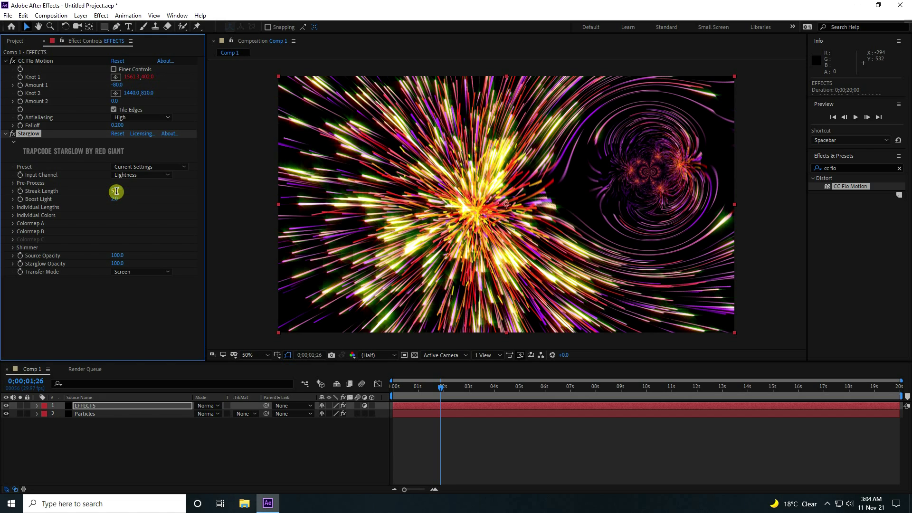
{"action": "type", "text": "5"}
{"action": "key", "text": "Return"}
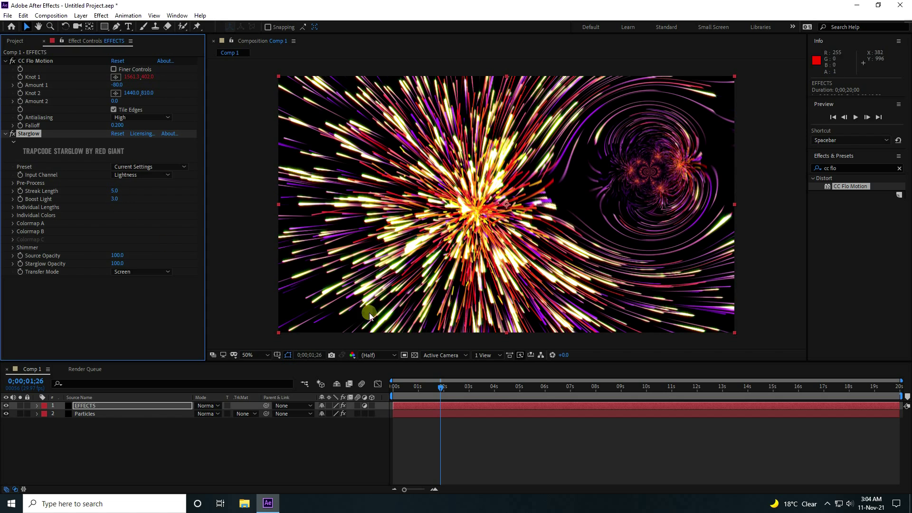
{"action": "left_click", "coordinate": [375, 355]}
{"action": "left_click", "coordinate": [373, 371]}
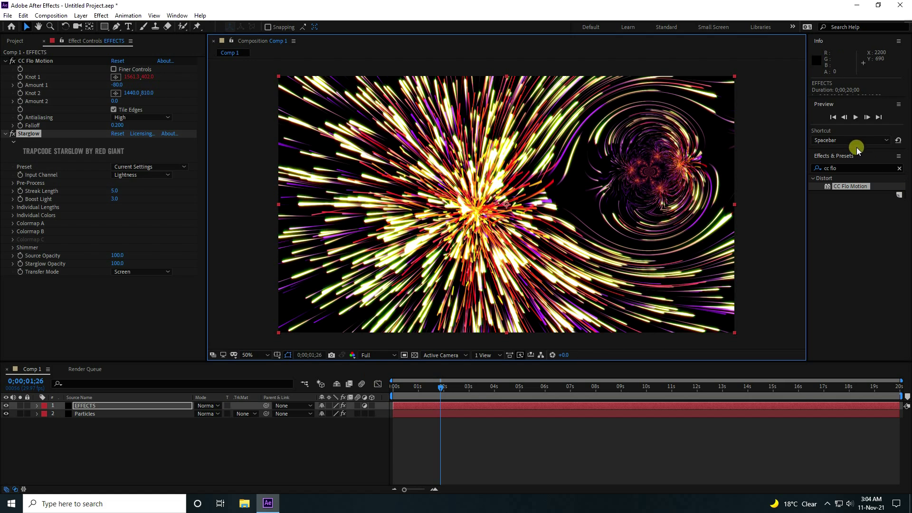
Add Glow below Starglow on EFFECTS with Threshold 100% and Radius 100.
{"action": "left_click", "coordinate": [848, 168]}
{"action": "type", "text": "glow"}
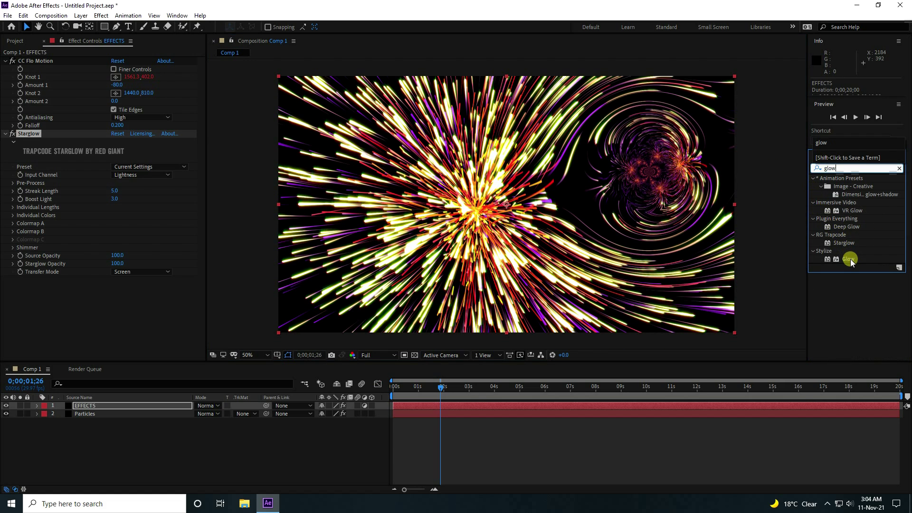
{"action": "left_click_drag", "start_coordinate": [850, 258], "coordinate": [137, 325]}
{"action": "left_click", "coordinate": [120, 247]}
{"action": "left_click", "coordinate": [117, 240]}
{"action": "type", "text": "100"}
{"action": "key", "text": "Tab"}
{"action": "type", "text": "1"}
{"action": "key", "text": "Tab"}
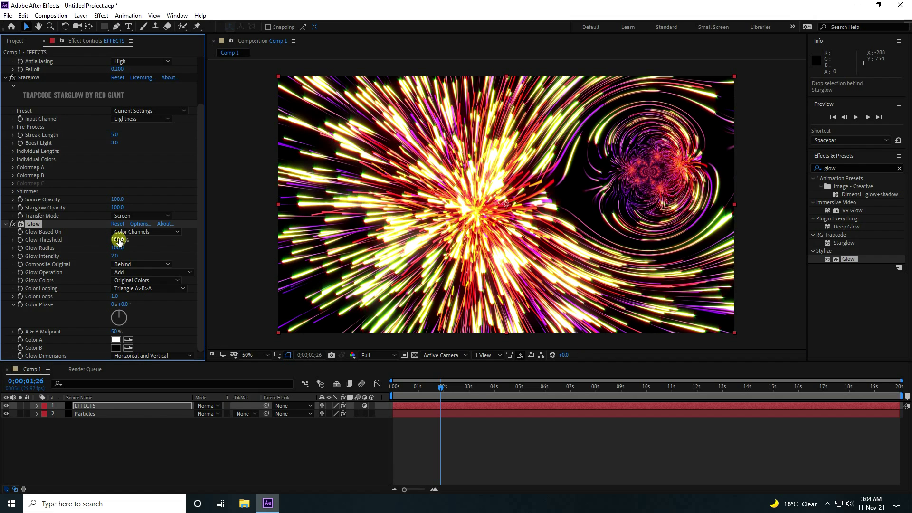
Reduce Starglow's streak length to 3 and scrub to 0;00;09;29 to check the swirl.
{"action": "scroll", "coordinate": [101, 172], "scroll_direction": "up", "scroll_amount": 2}
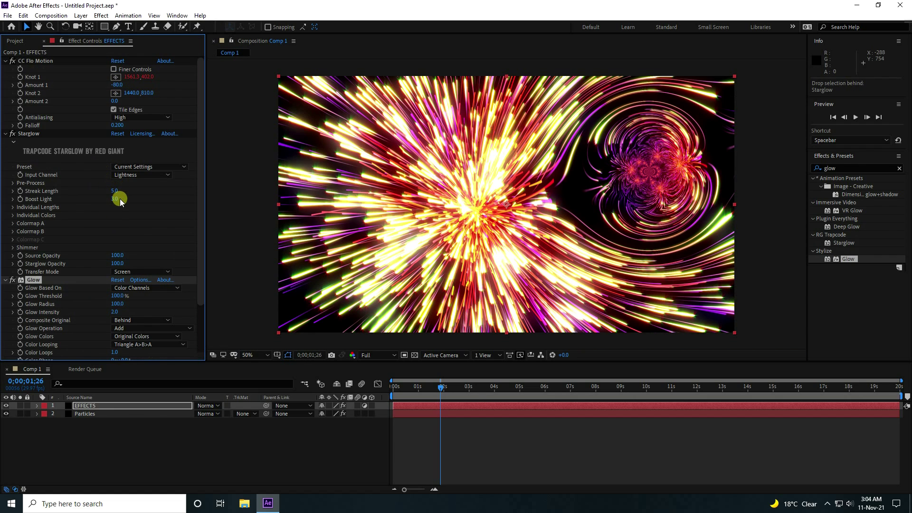
{"action": "left_click", "coordinate": [114, 190]}
{"action": "type", "text": "3"}
{"action": "key", "text": "Return"}
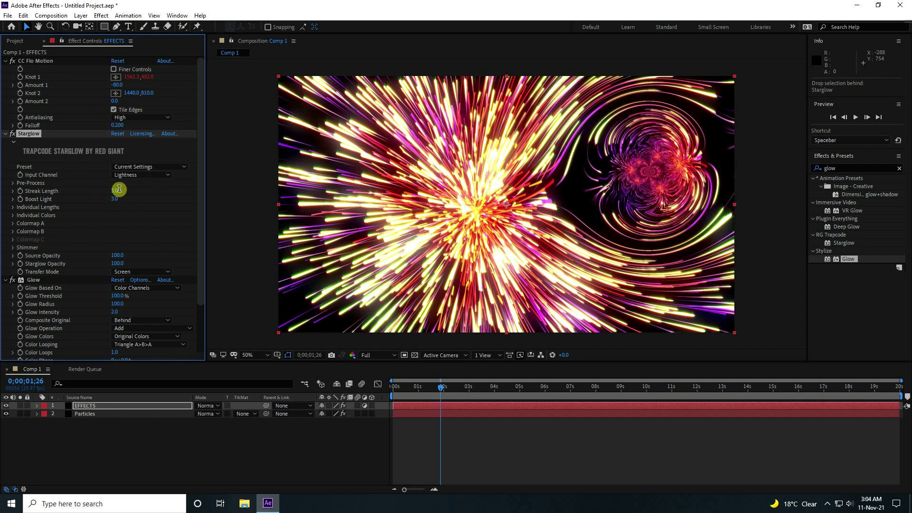
{"action": "left_click_drag", "start_coordinate": [442, 387], "coordinate": [526, 385]}
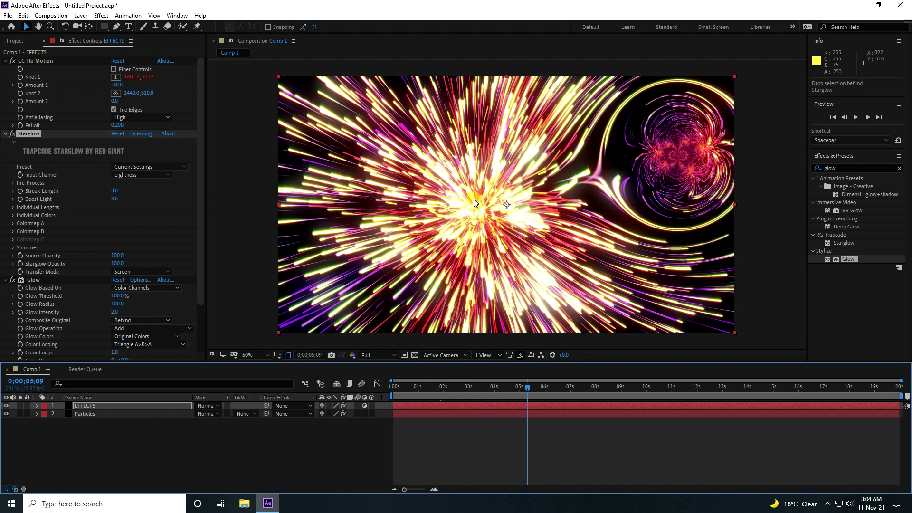
{"action": "left_click_drag", "start_coordinate": [527, 387], "coordinate": [596, 388]}
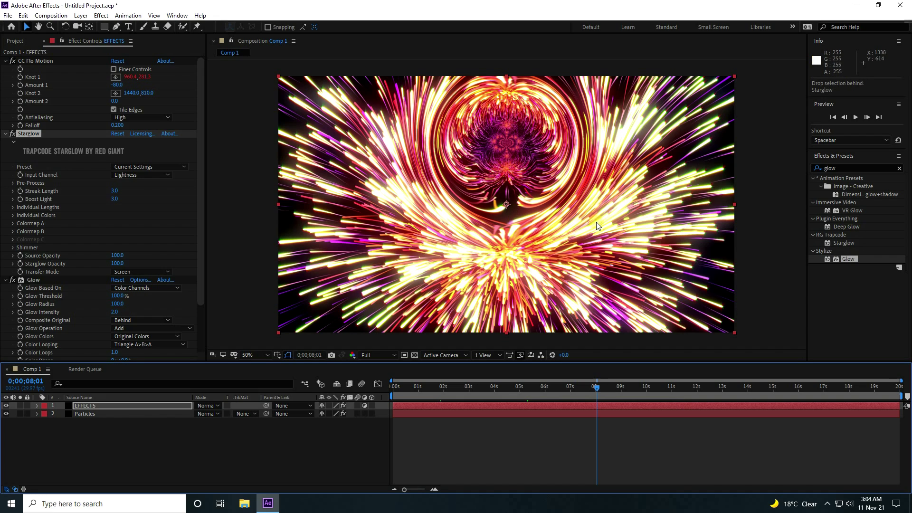
{"action": "left_click_drag", "start_coordinate": [599, 390], "coordinate": [646, 387]}
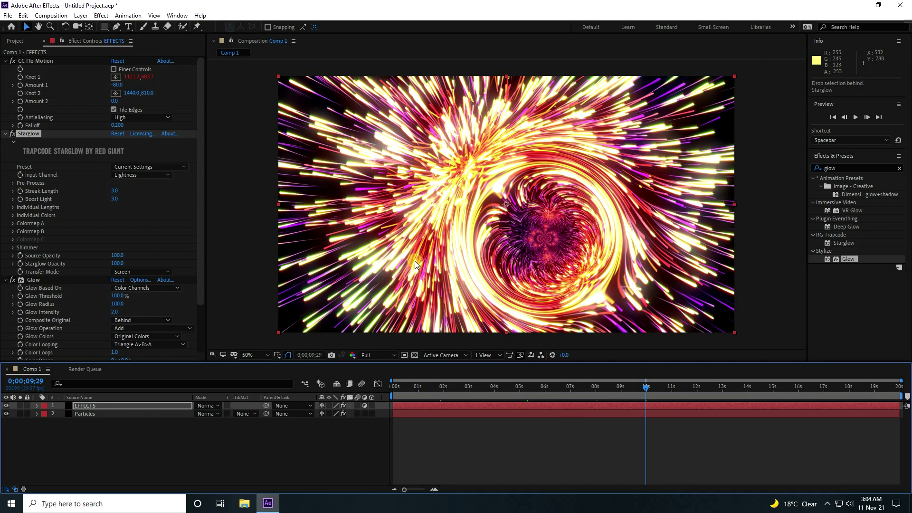
Create a new black solid named 'LIGHT' at the top of the Comp 1 layers.
{"action": "left_click", "coordinate": [87, 414]}
{"action": "left_click", "coordinate": [108, 435]}
{"action": "right_click", "coordinate": [119, 446]}
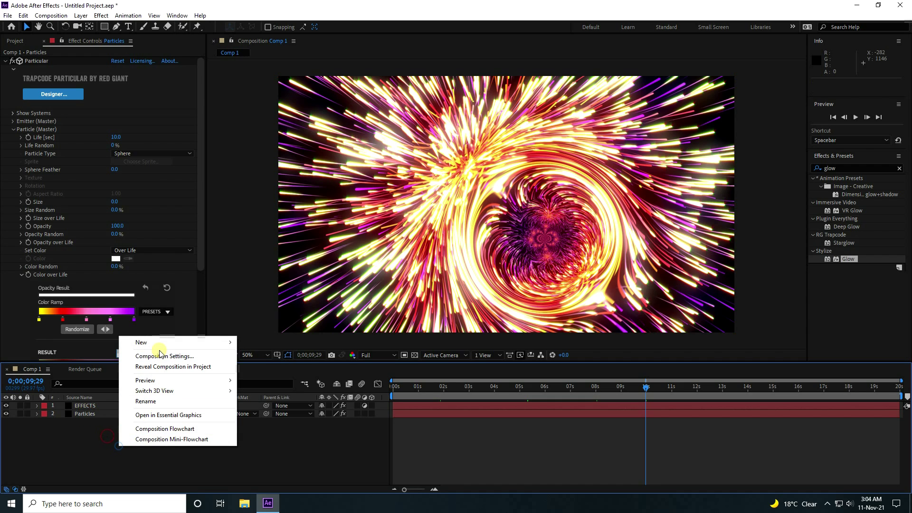
{"action": "mouse_move", "coordinate": [163, 342]}
{"action": "left_click", "coordinate": [264, 376]}
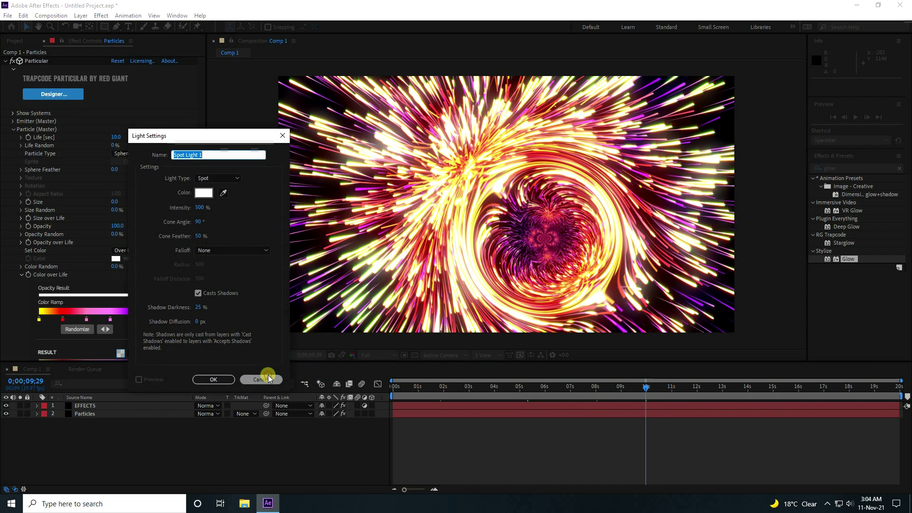
{"action": "left_click", "coordinate": [268, 375]}
{"action": "right_click", "coordinate": [223, 439]}
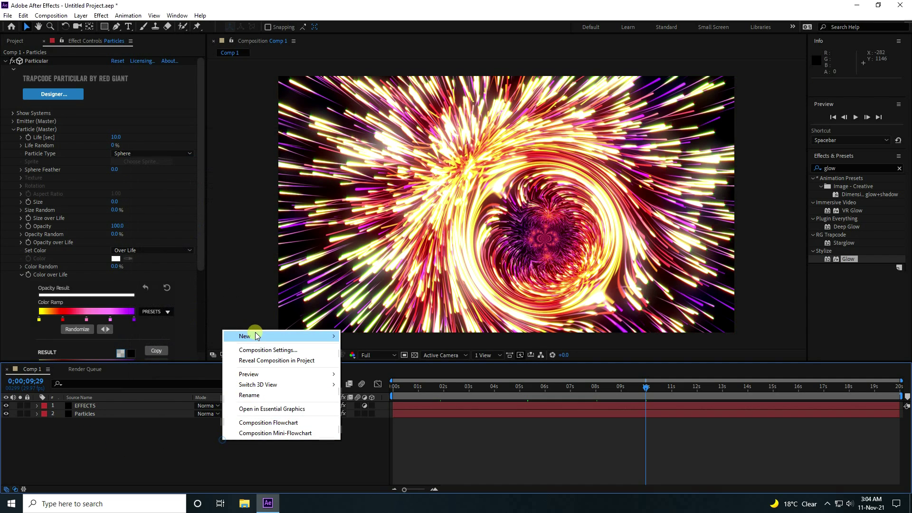
{"action": "mouse_move", "coordinate": [252, 332]}
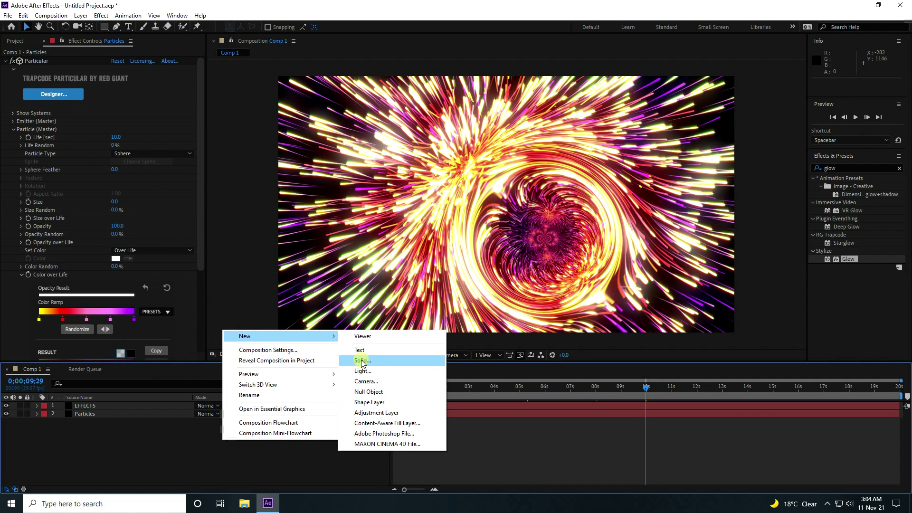
{"action": "left_click", "coordinate": [361, 360]}
{"action": "type", "text": "Li"}
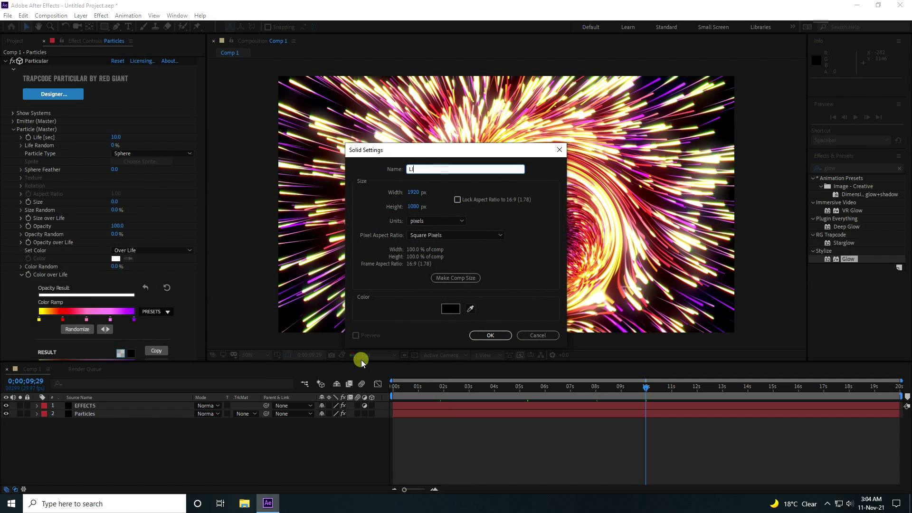
{"action": "type", "text": "GHT"}
{"action": "left_click", "coordinate": [497, 335]}
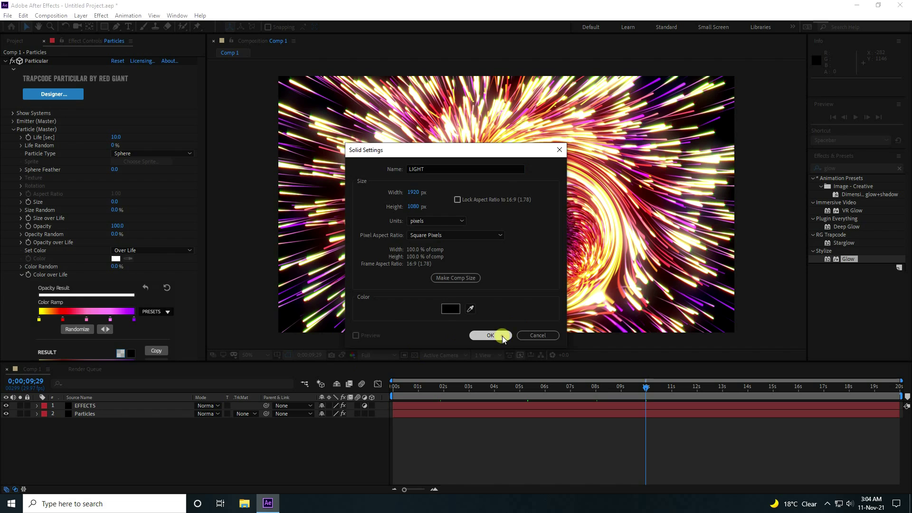
Apply Optical Flares to LIGHT and load the Pro_Presets 1 Winter Aurora preset.
{"action": "left_click", "coordinate": [102, 16]}
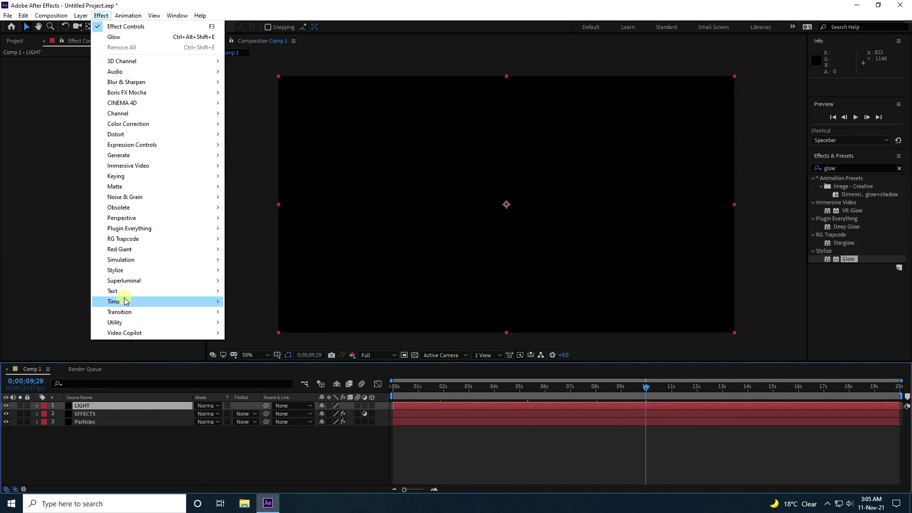
{"action": "mouse_move", "coordinate": [131, 333]}
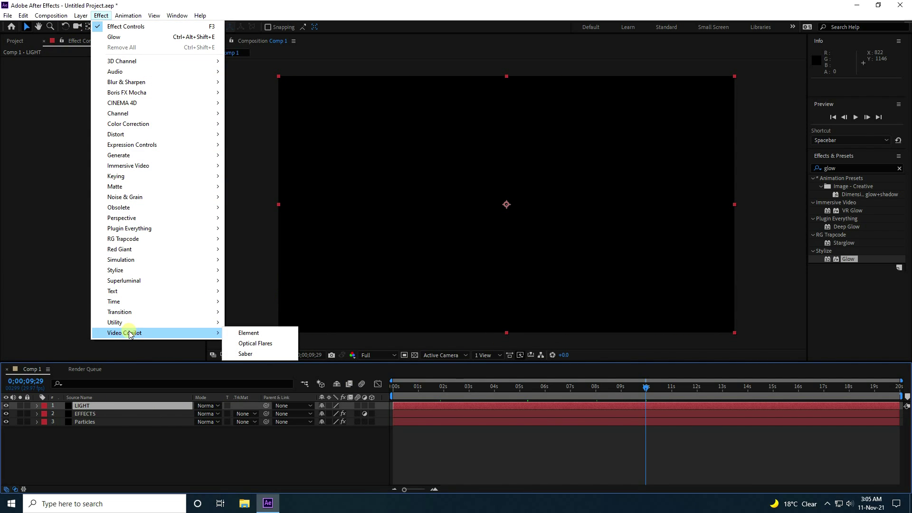
{"action": "left_click", "coordinate": [256, 344]}
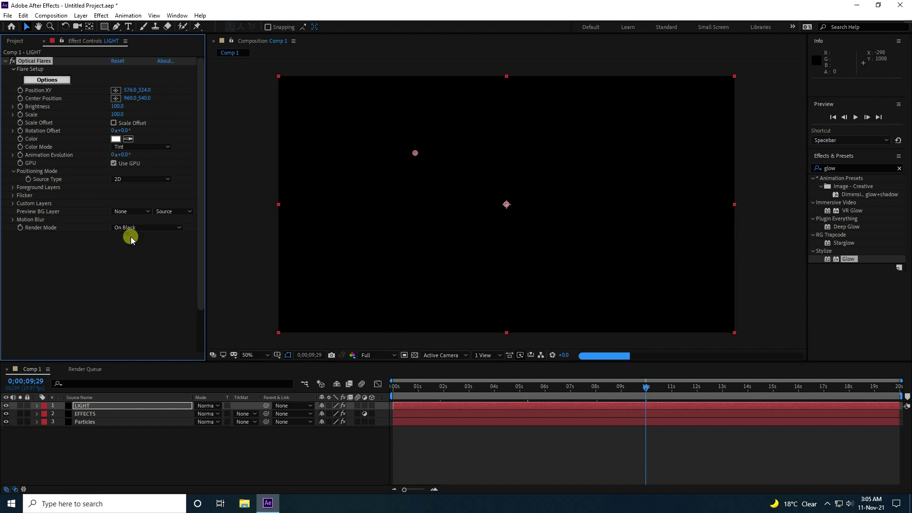
{"action": "left_click", "coordinate": [46, 79]}
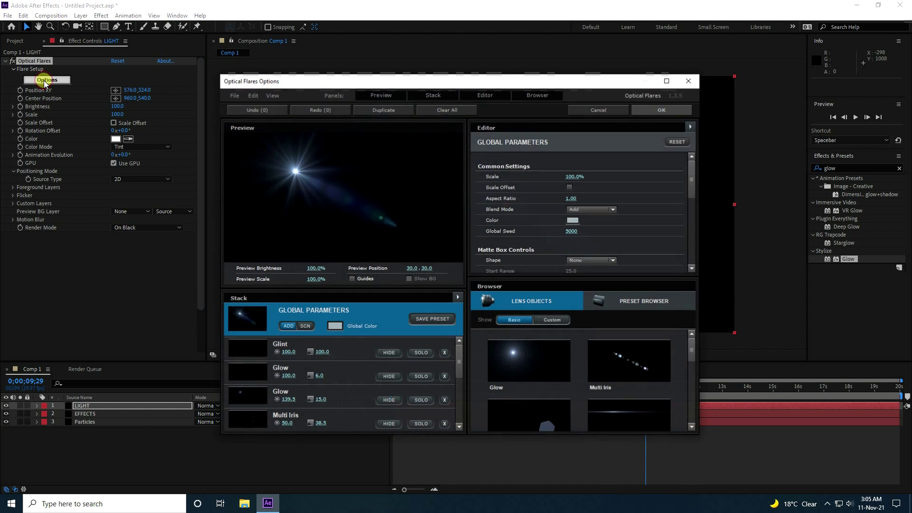
{"action": "left_click", "coordinate": [667, 82]}
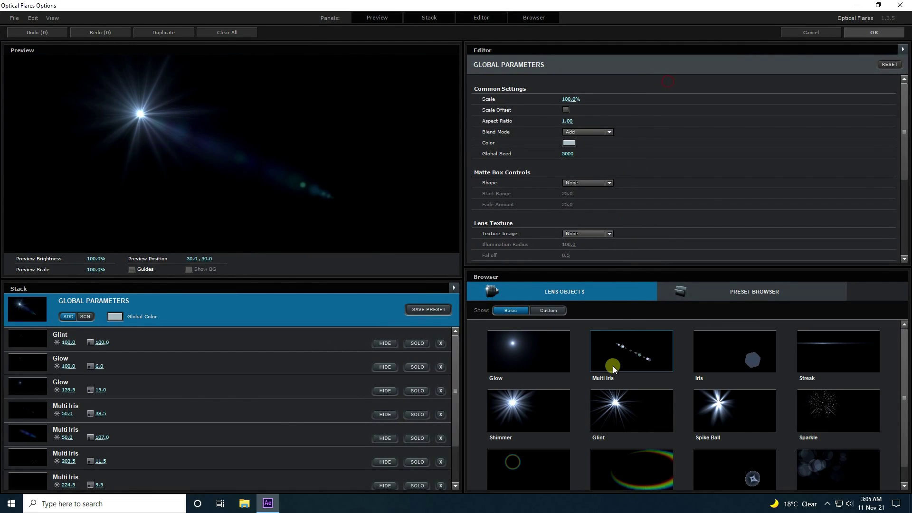
{"action": "left_click", "coordinate": [731, 292]}
{"action": "double_click", "coordinate": [725, 421]}
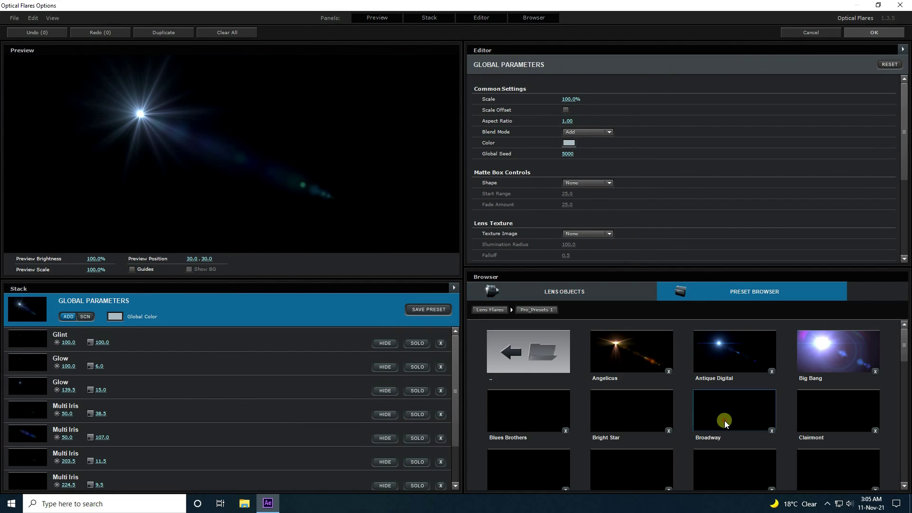
{"action": "scroll", "coordinate": [723, 419], "scroll_direction": "down", "scroll_amount": 10}
{"action": "scroll", "coordinate": [723, 420], "scroll_direction": "down", "scroll_amount": 3}
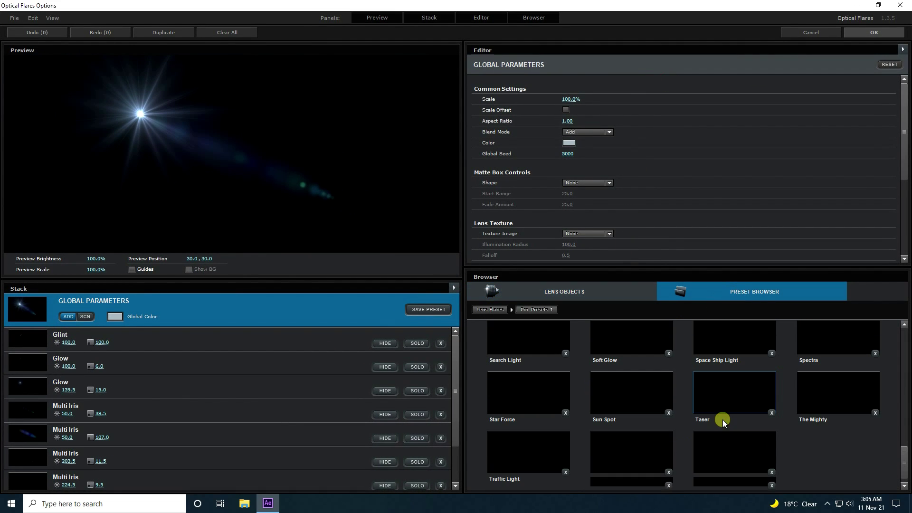
{"action": "left_click", "coordinate": [731, 455]}
Recolour the Pink Bleed element a deeper pink and apply the flare settings.
{"action": "scroll", "coordinate": [190, 387], "scroll_direction": "down", "scroll_amount": 3}
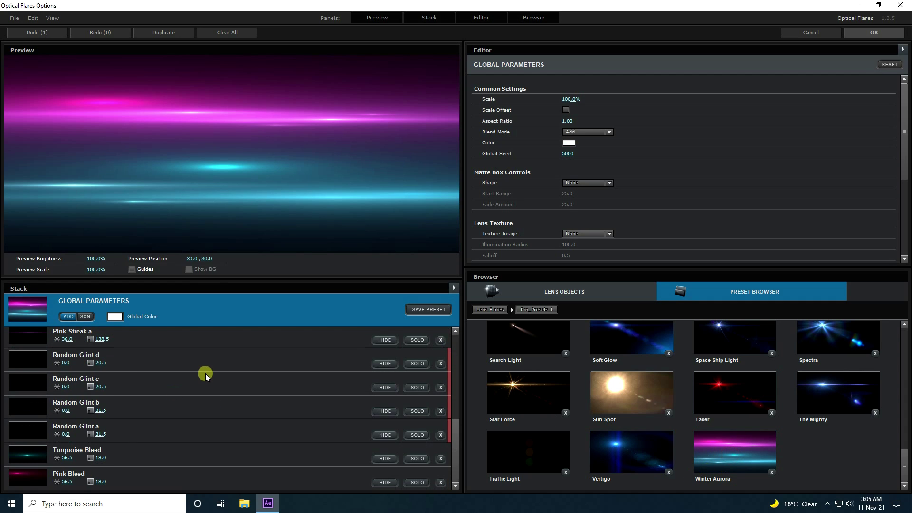
{"action": "left_click", "coordinate": [120, 480]}
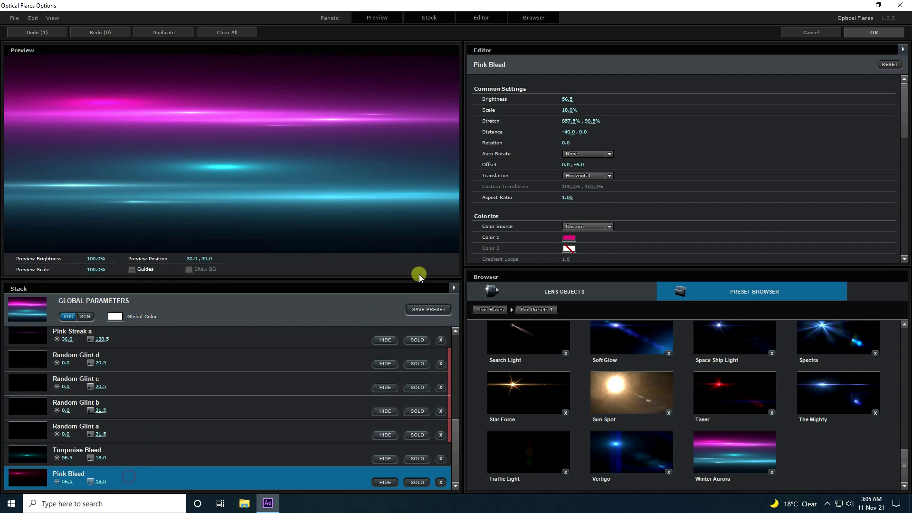
{"action": "left_click", "coordinate": [568, 237]}
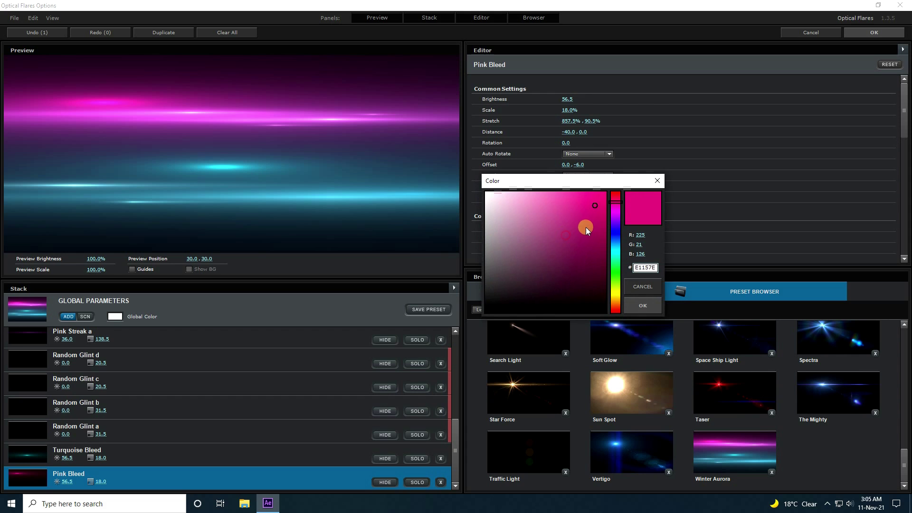
{"action": "left_click", "coordinate": [636, 305]}
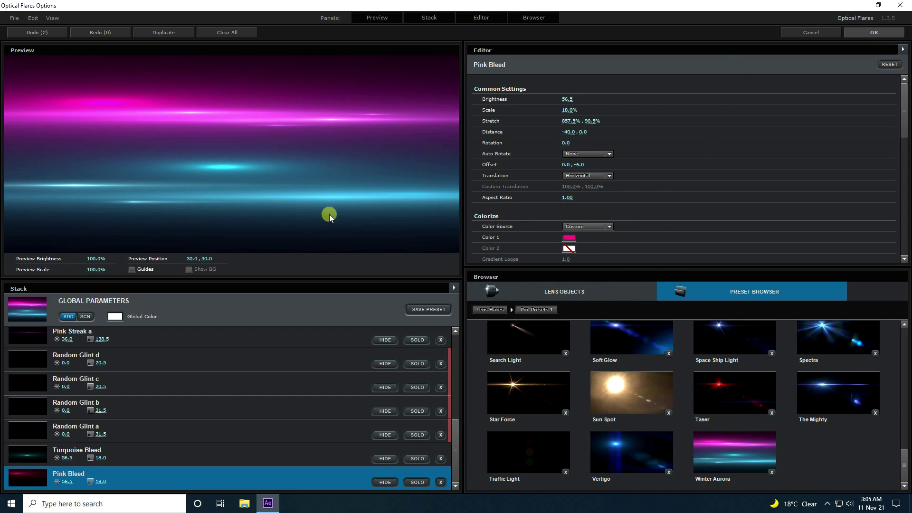
{"action": "left_click", "coordinate": [867, 31]}
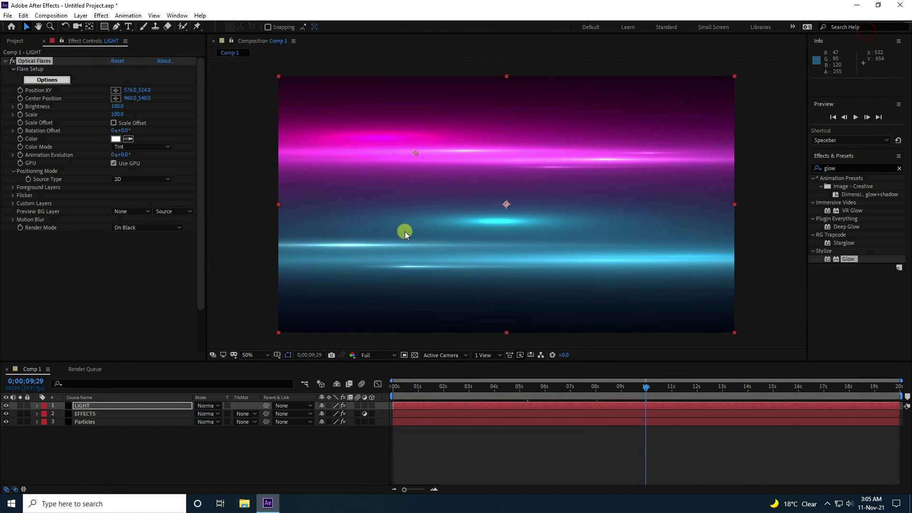
Set the LIGHT layer to Lighter Color blend mode and Optical Flares Brightness to 80.
{"action": "left_click", "coordinate": [212, 406]}
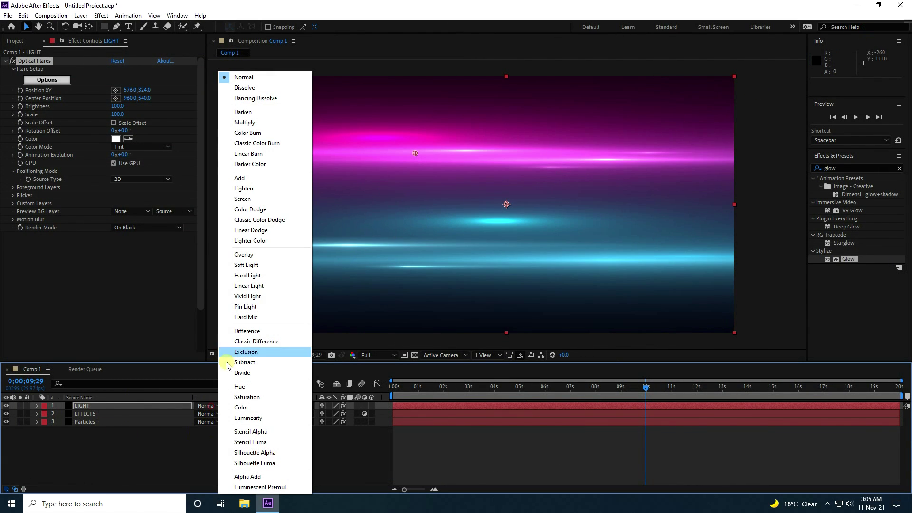
{"action": "left_click", "coordinate": [252, 190]}
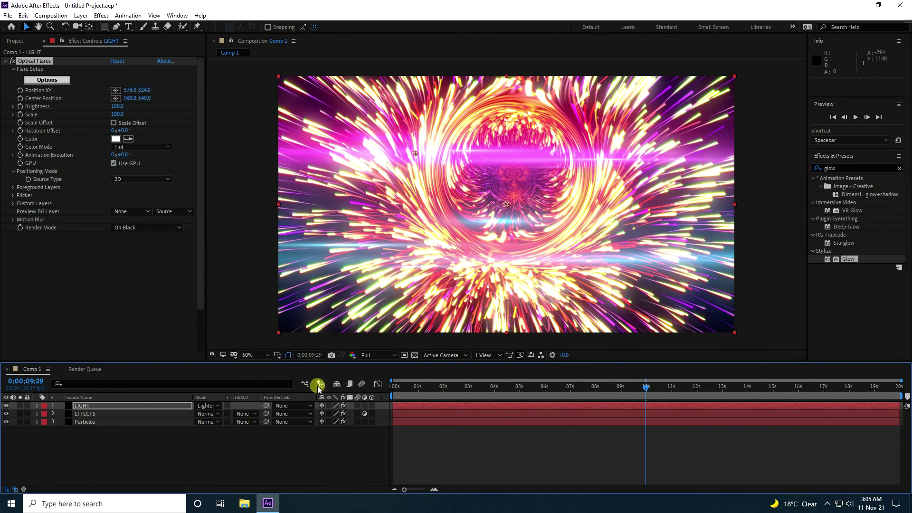
{"action": "left_click", "coordinate": [117, 107]}
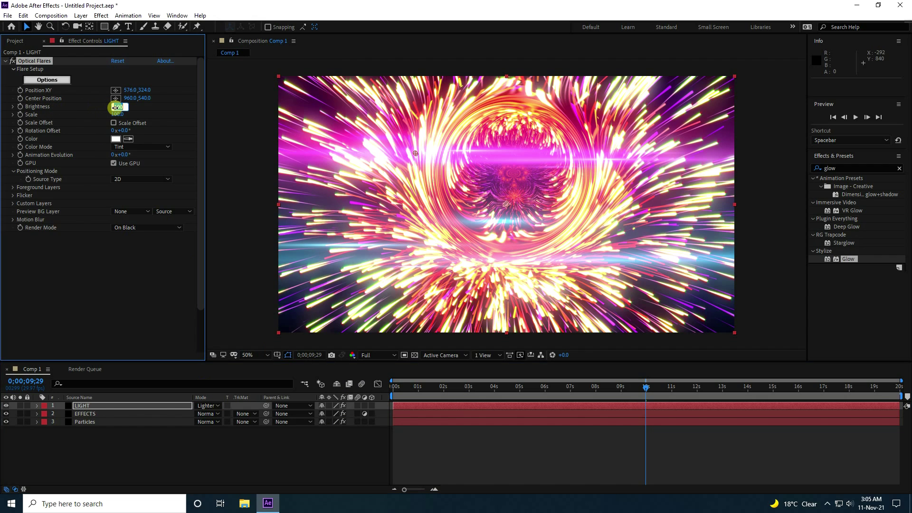
{"action": "type", "text": "80."}
{"action": "key", "text": "Return"}
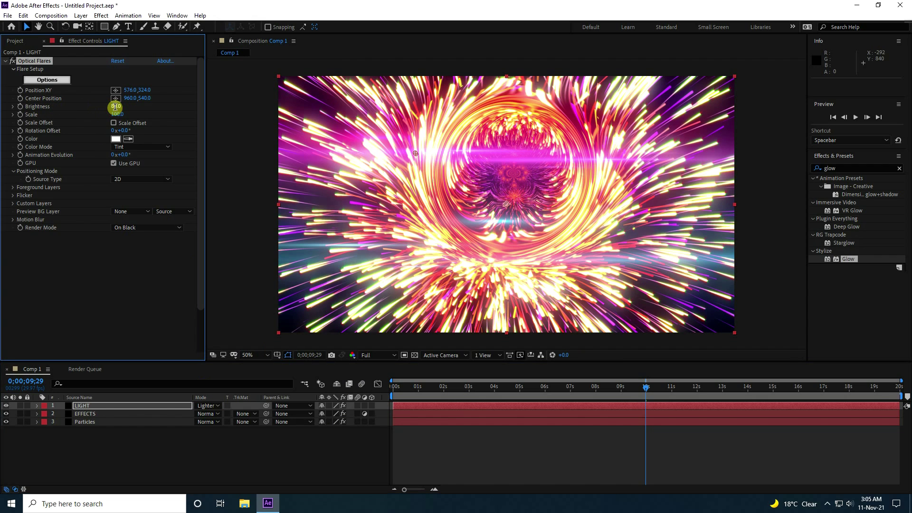